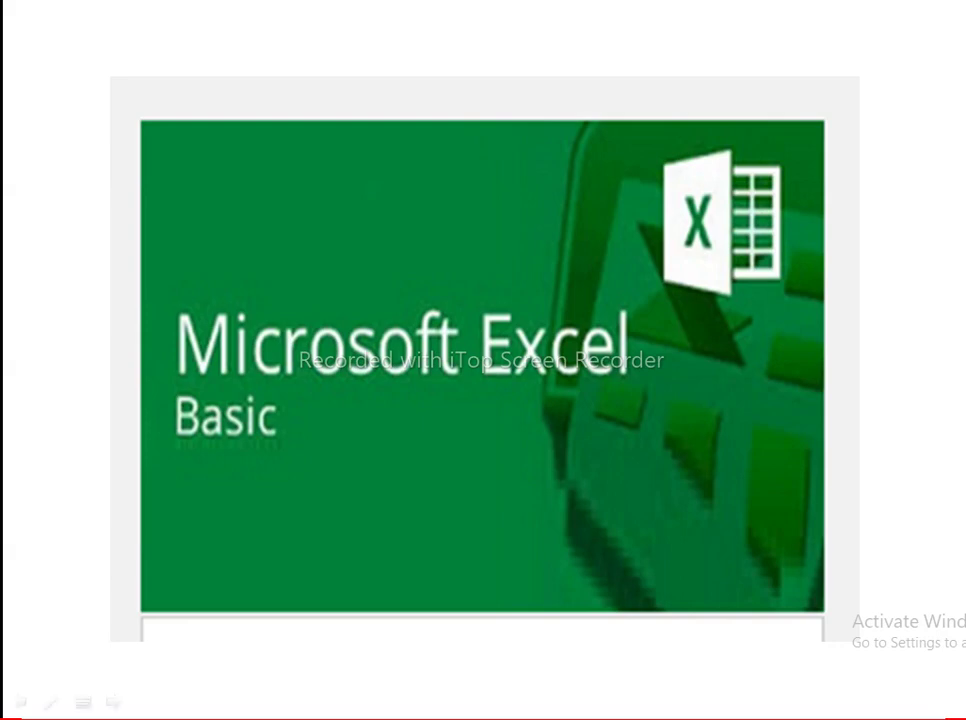
Advance the slideshow from the Microsoft Excel Basic title slide to the next slide.
{"action": "left_click", "coordinate": [114, 701]}
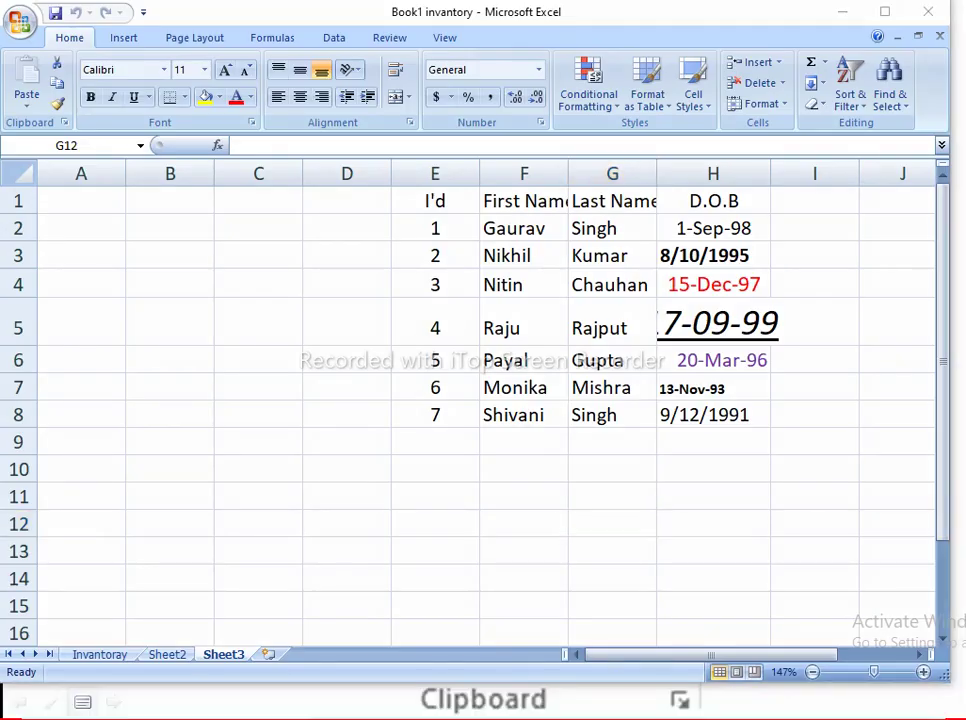
Draw red ink brackets on both sides of the table and marks by D.O.B and 1-Sep-98.
{"action": "left_click_drag", "start_coordinate": [419, 190], "coordinate": [417, 450]}
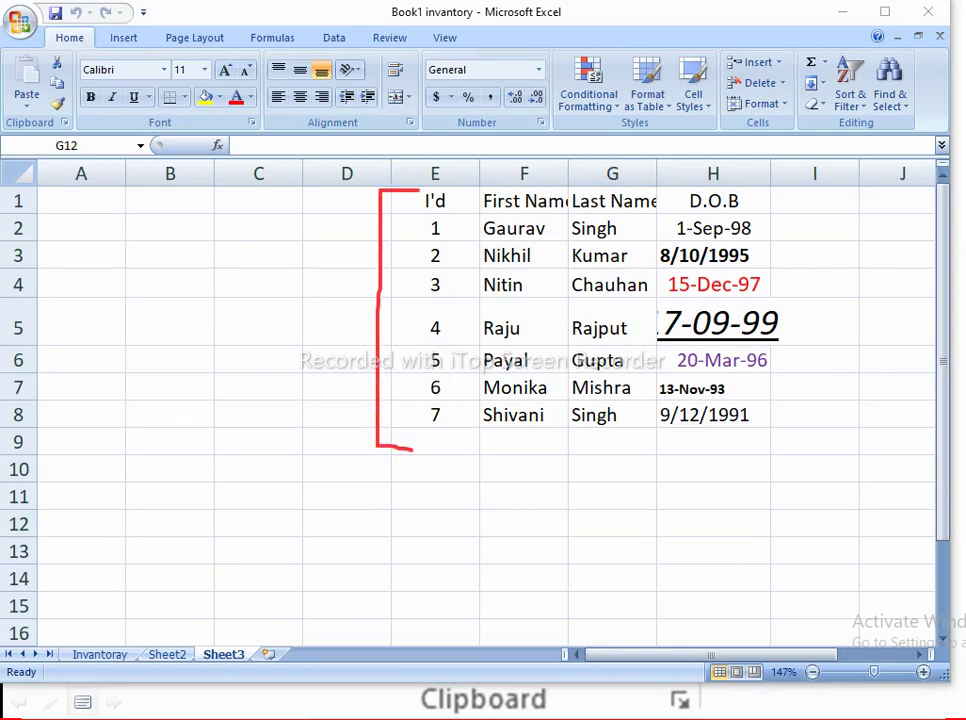
{"action": "mouse_move", "coordinate": [768, 197]}
{"action": "left_mouse_down"}
{"action": "mouse_move", "coordinate": [786, 201]}
{"action": "mouse_move", "coordinate": [805, 433]}
{"action": "mouse_move", "coordinate": [784, 433]}
{"action": "left_mouse_up"}
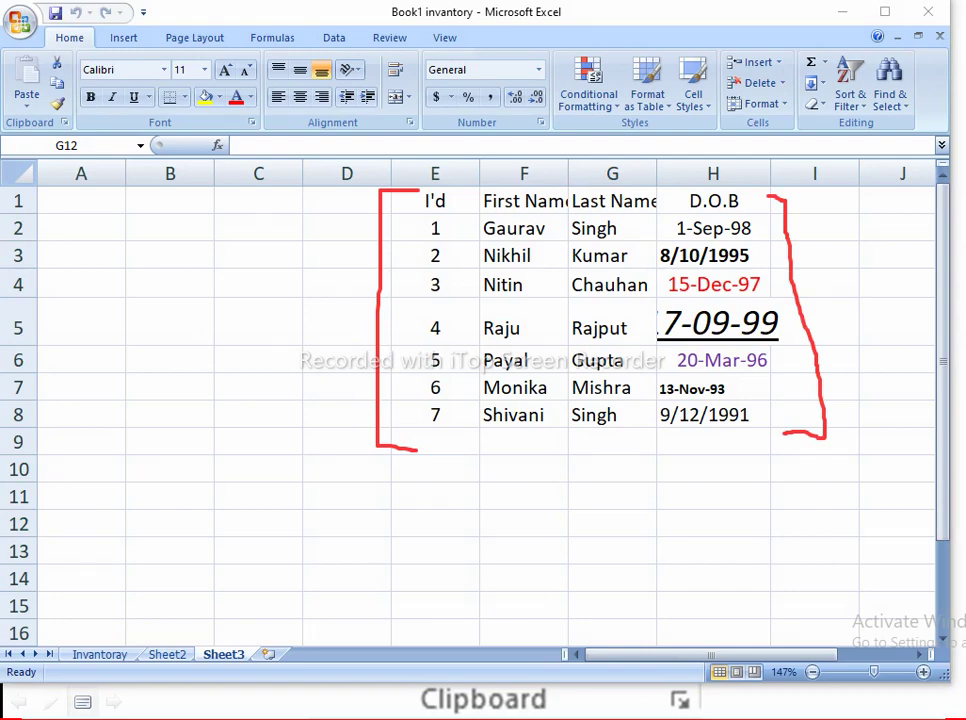
{"action": "left_click_drag", "start_coordinate": [688, 202], "coordinate": [800, 140]}
{"action": "left_click_drag", "start_coordinate": [757, 231], "coordinate": [812, 208]}
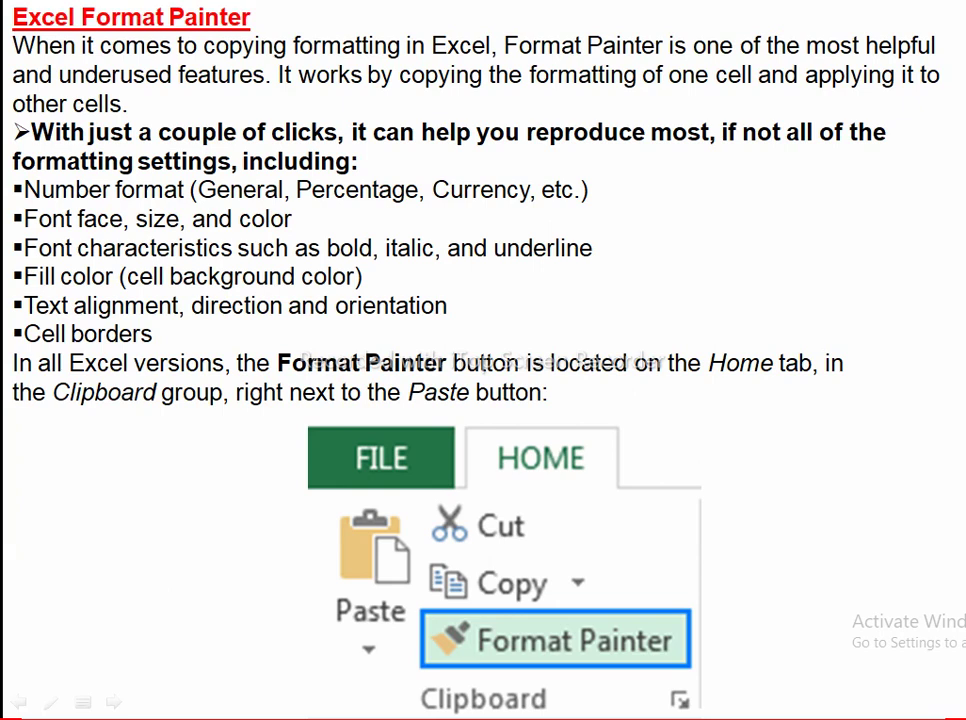
Ink-mark the Format Painter copy list, erase the ink, and advance to the How-to slide.
{"action": "left_click_drag", "start_coordinate": [16, 157], "coordinate": [80, 131]}
{"action": "mouse_move", "coordinate": [196, 207]}
{"action": "left_mouse_down"}
{"action": "mouse_move", "coordinate": [415, 240]}
{"action": "mouse_move", "coordinate": [492, 205]}
{"action": "left_mouse_up"}
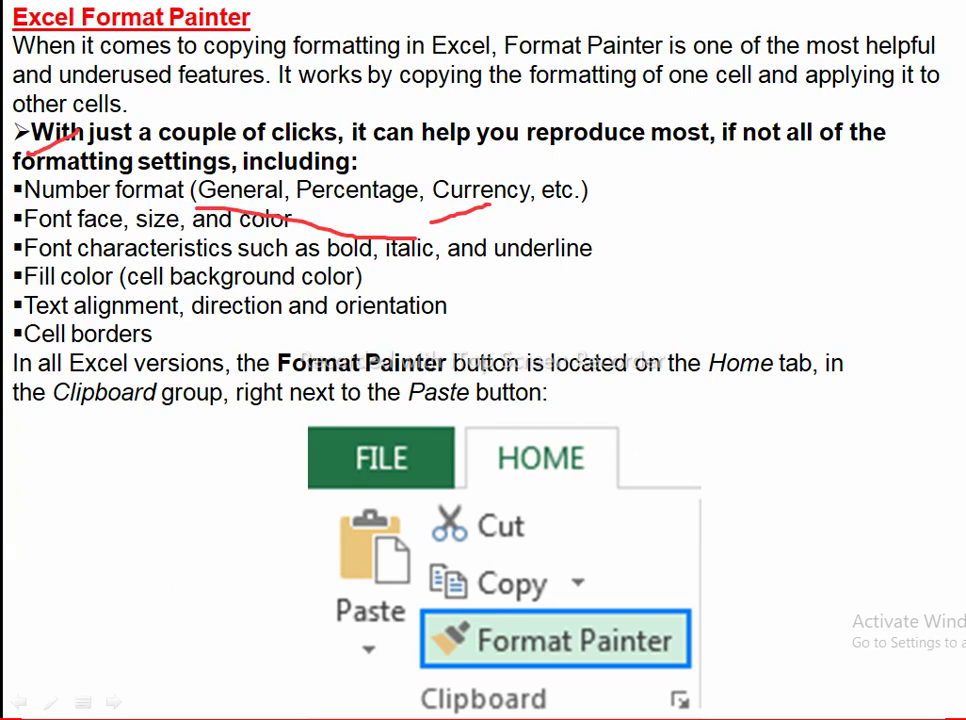
{"action": "mouse_move", "coordinate": [110, 292]}
{"action": "left_mouse_down"}
{"action": "mouse_move", "coordinate": [176, 293]}
{"action": "mouse_move", "coordinate": [332, 325]}
{"action": "left_mouse_up"}
{"action": "left_click_drag", "start_coordinate": [583, 168], "coordinate": [580, 292]}
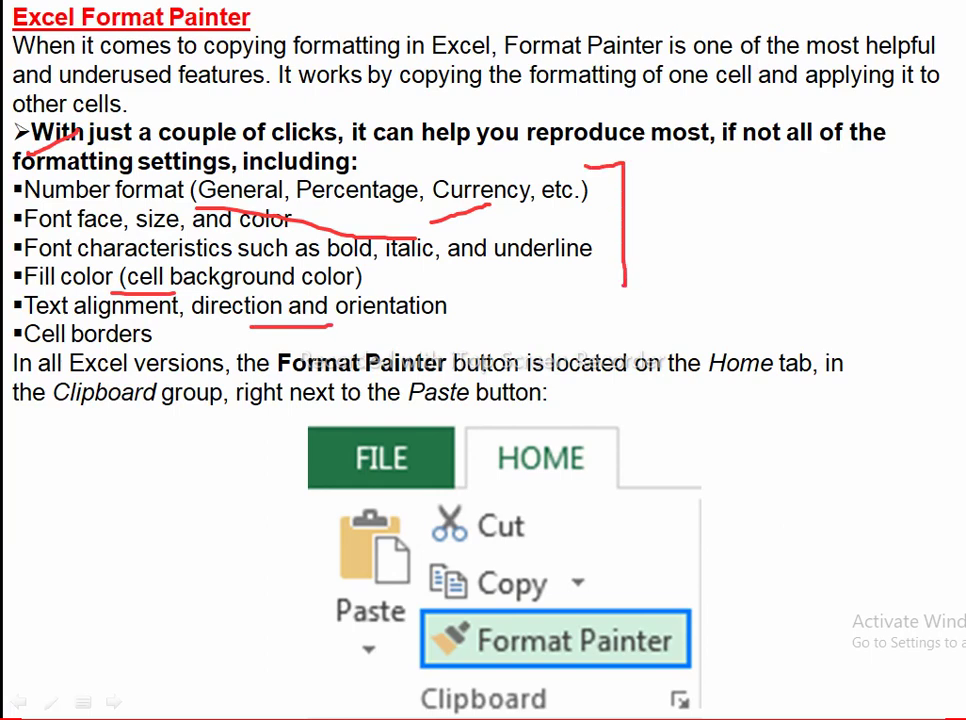
{"action": "left_click_drag", "start_coordinate": [620, 228], "coordinate": [690, 261]}
{"action": "mouse_move", "coordinate": [798, 183]}
{"action": "left_mouse_down"}
{"action": "mouse_move", "coordinate": [742, 252]}
{"action": "mouse_move", "coordinate": [795, 186]}
{"action": "left_mouse_up"}
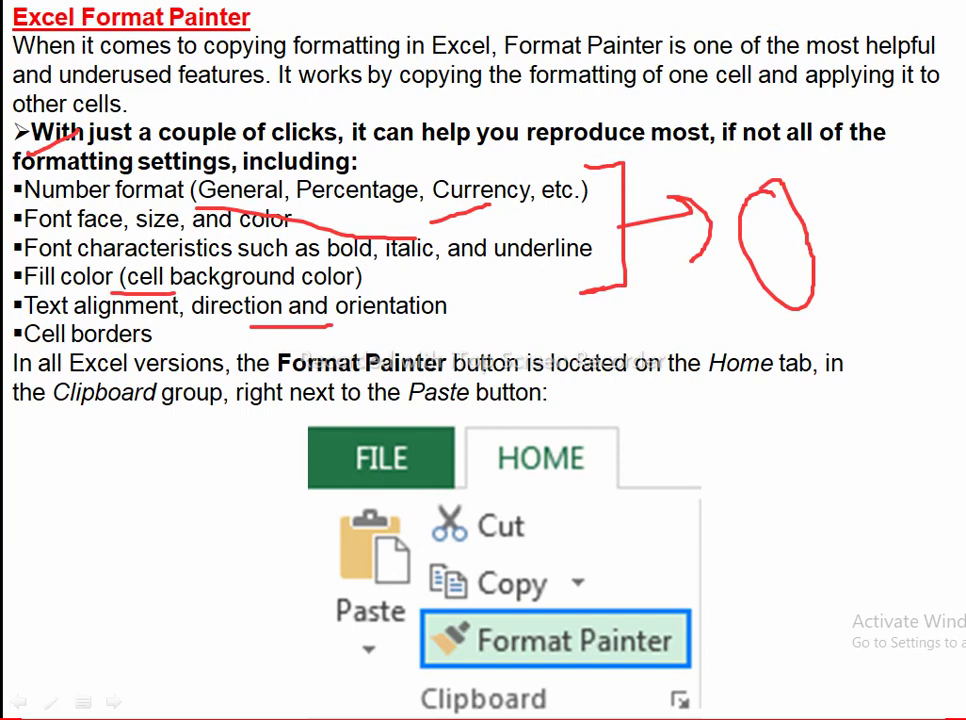
{"action": "key", "text": "e"}
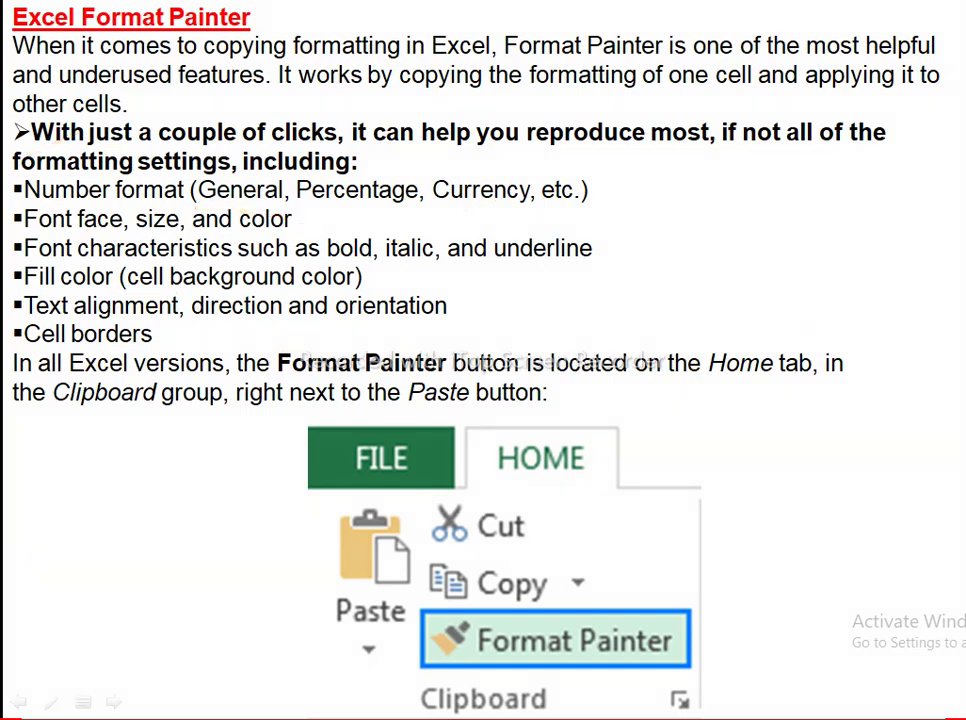
{"action": "key", "text": "Right"}
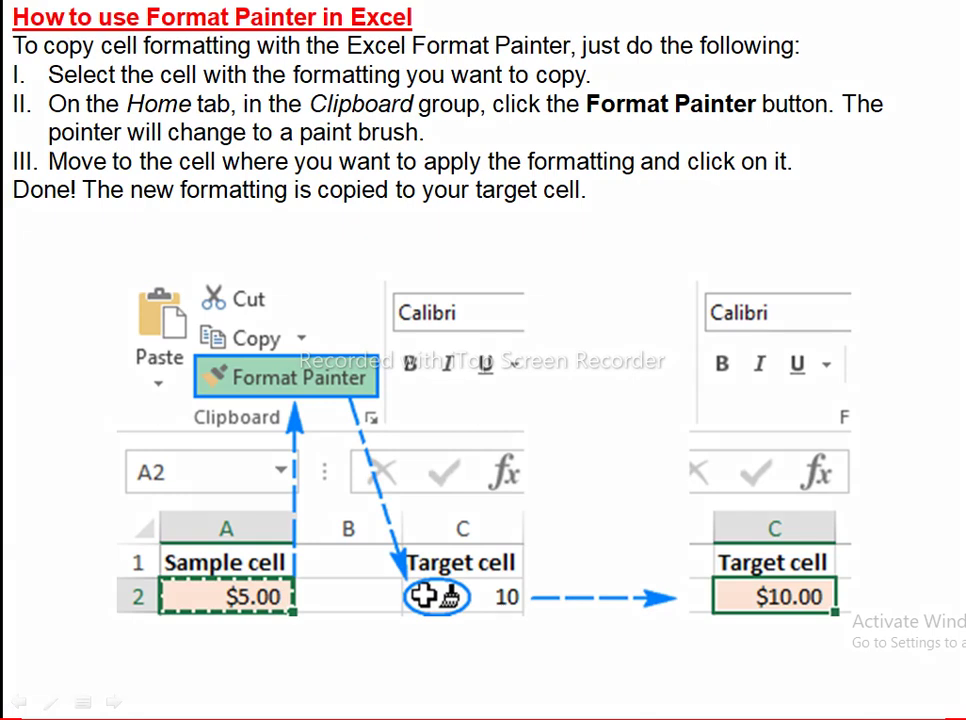
Ink the pictured Format Painter and tick Sample and Target cells, then erase and advance.
{"action": "mouse_move", "coordinate": [286, 342]}
{"action": "left_mouse_down"}
{"action": "mouse_move", "coordinate": [286, 390]}
{"action": "mouse_move", "coordinate": [330, 364]}
{"action": "left_mouse_up"}
{"action": "left_click_drag", "start_coordinate": [150, 590], "coordinate": [182, 577]}
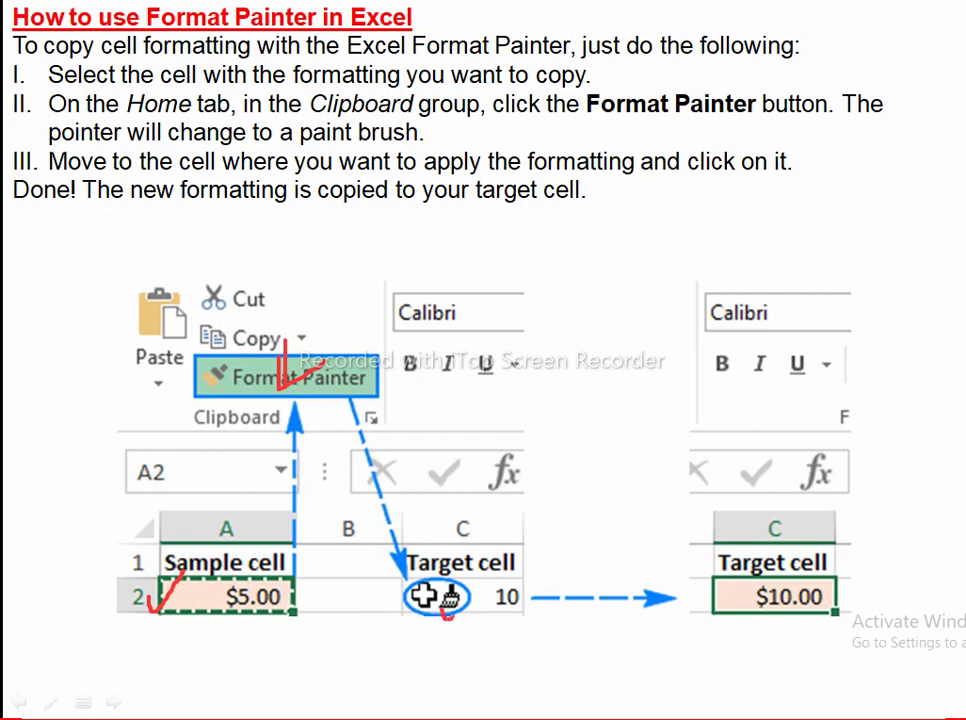
{"action": "left_click_drag", "start_coordinate": [440, 606], "coordinate": [585, 532]}
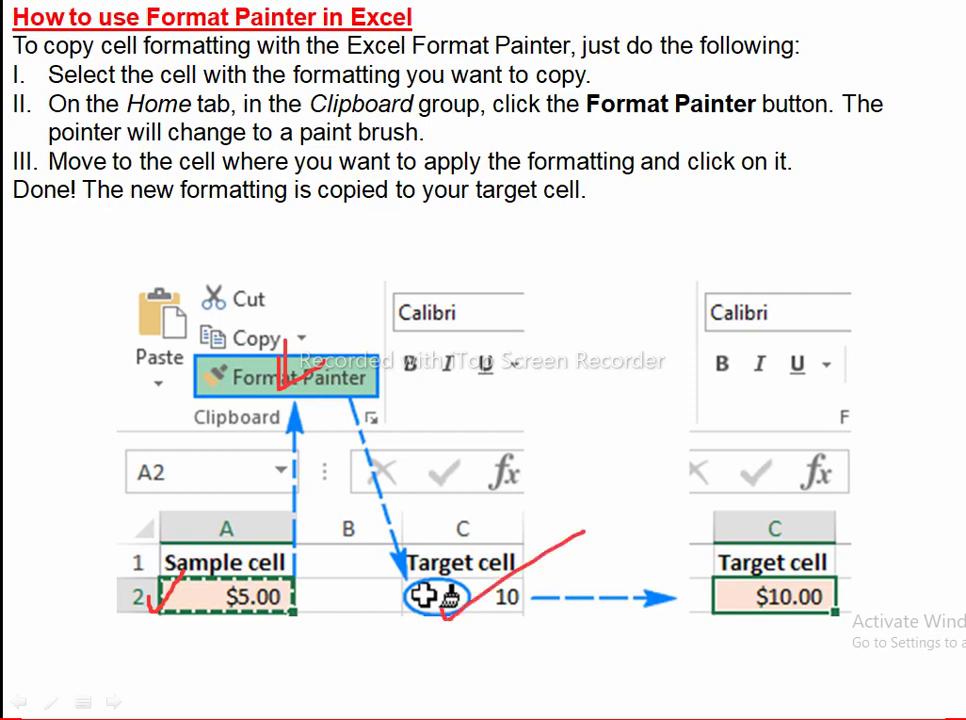
{"action": "key", "text": "e"}
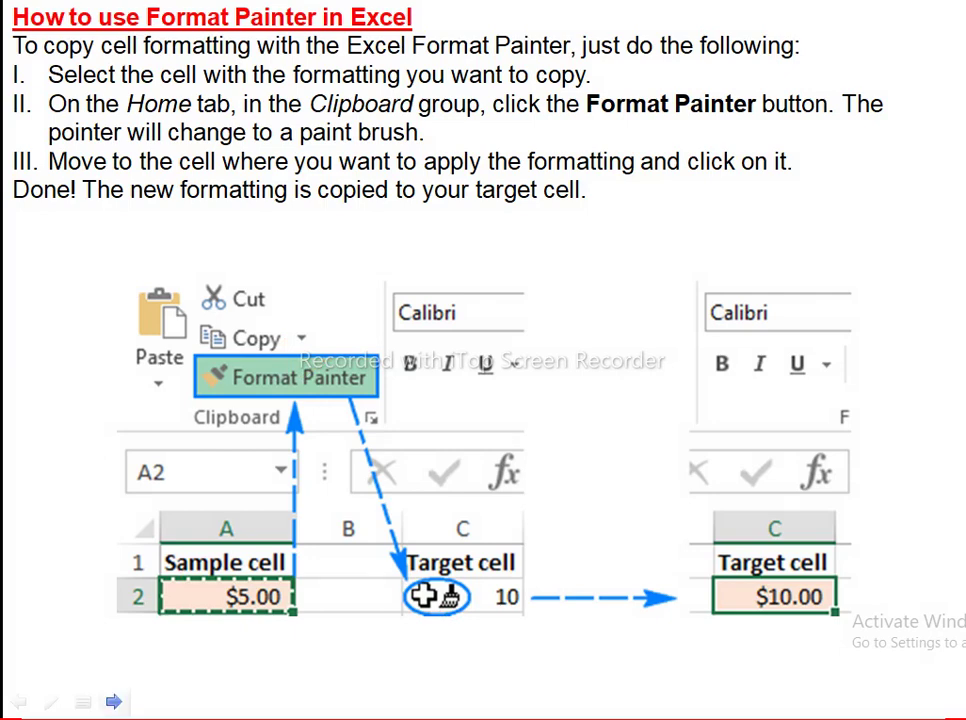
{"action": "key", "text": "Right"}
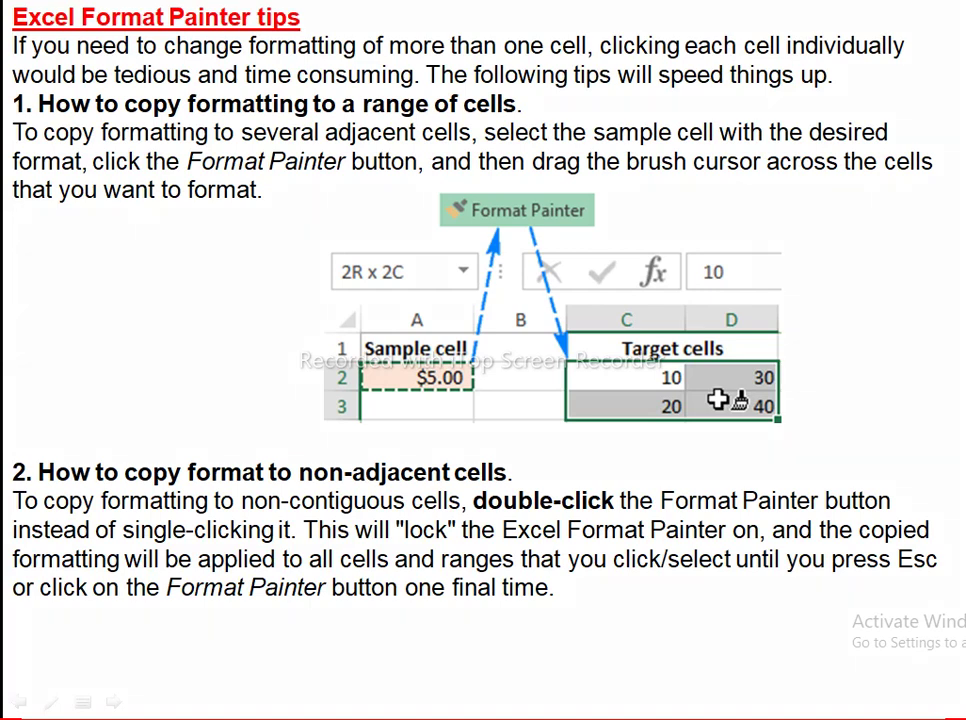
Tick and underline the non-adjacent cells tip in ink, erase it, and advance.
{"action": "left_click_drag", "start_coordinate": [17, 468], "coordinate": [79, 438]}
{"action": "mouse_move", "coordinate": [300, 482]}
{"action": "left_mouse_down"}
{"action": "mouse_move", "coordinate": [517, 481]}
{"action": "mouse_move", "coordinate": [582, 427]}
{"action": "left_mouse_up"}
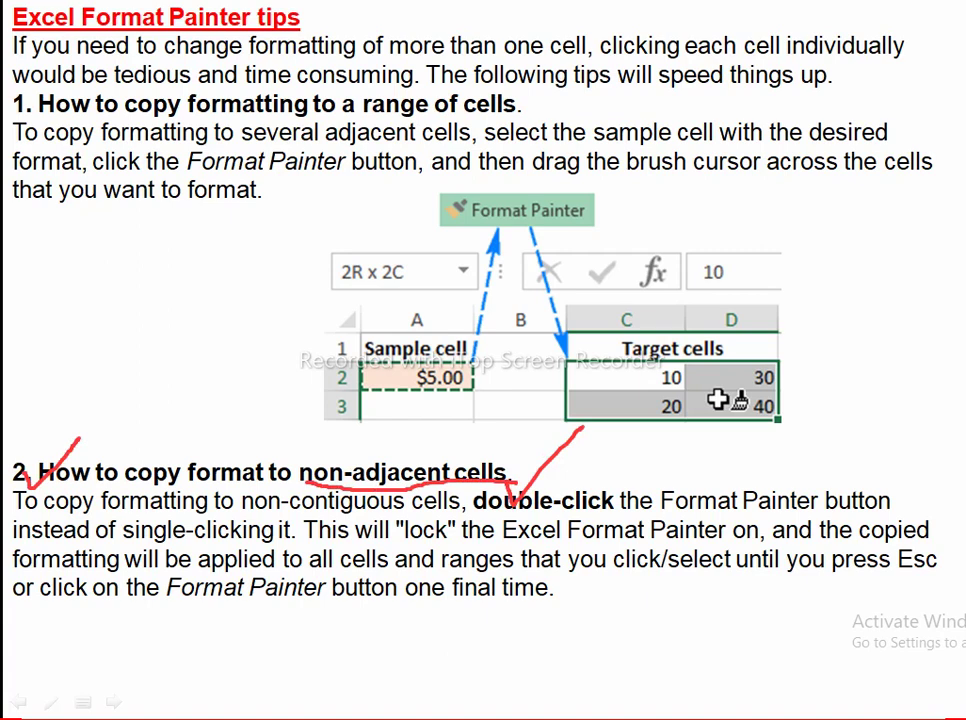
{"action": "left_click_drag", "start_coordinate": [242, 514], "coordinate": [680, 510]}
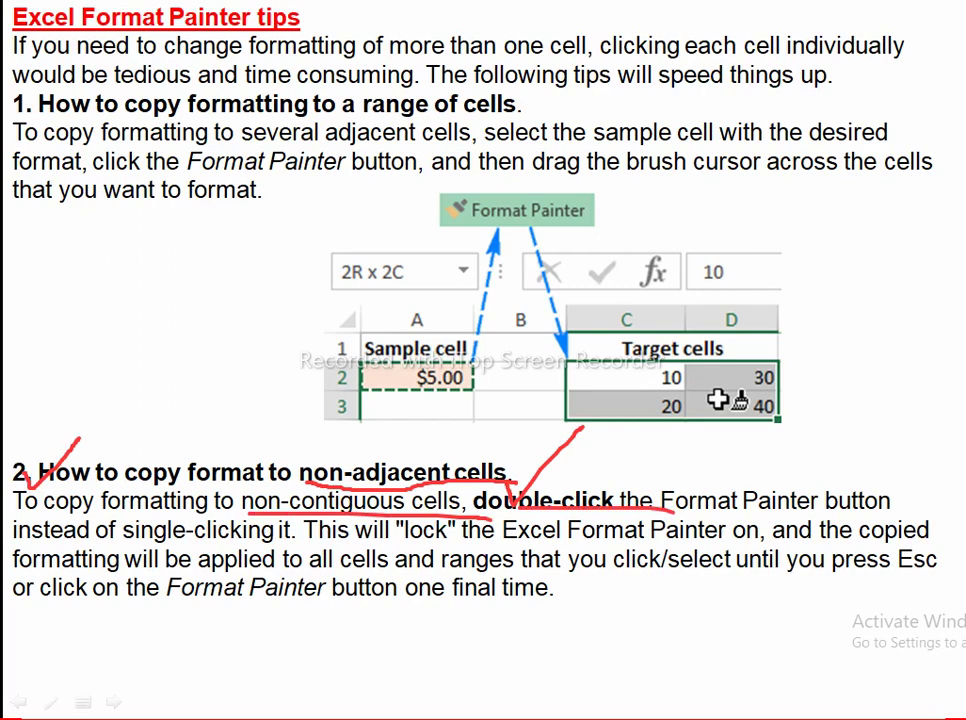
{"action": "key", "text": "e"}
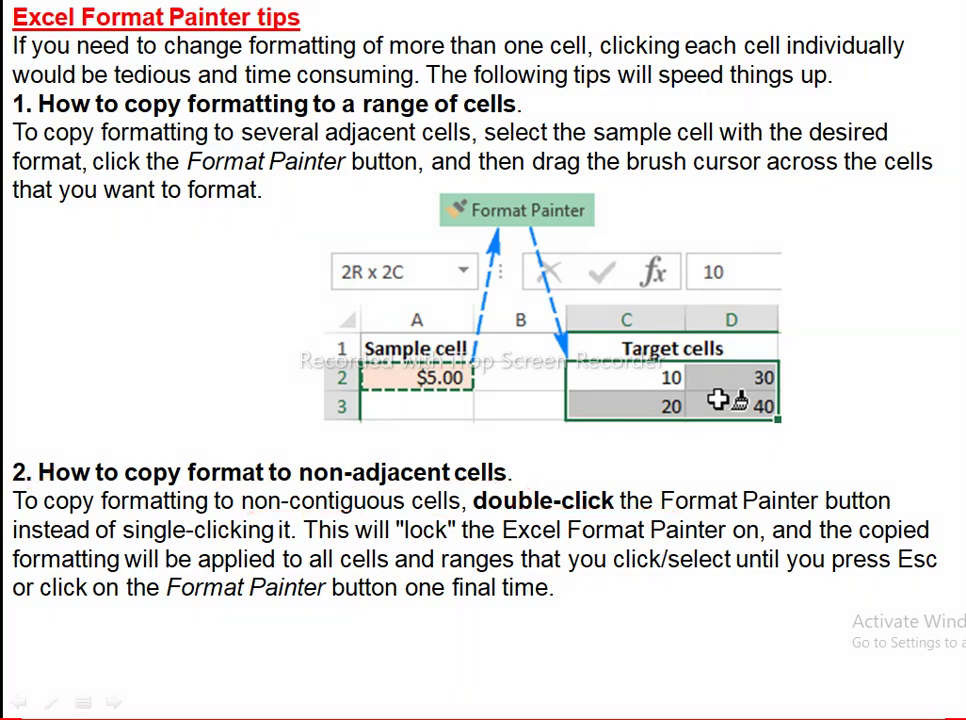
{"action": "key", "text": "Right"}
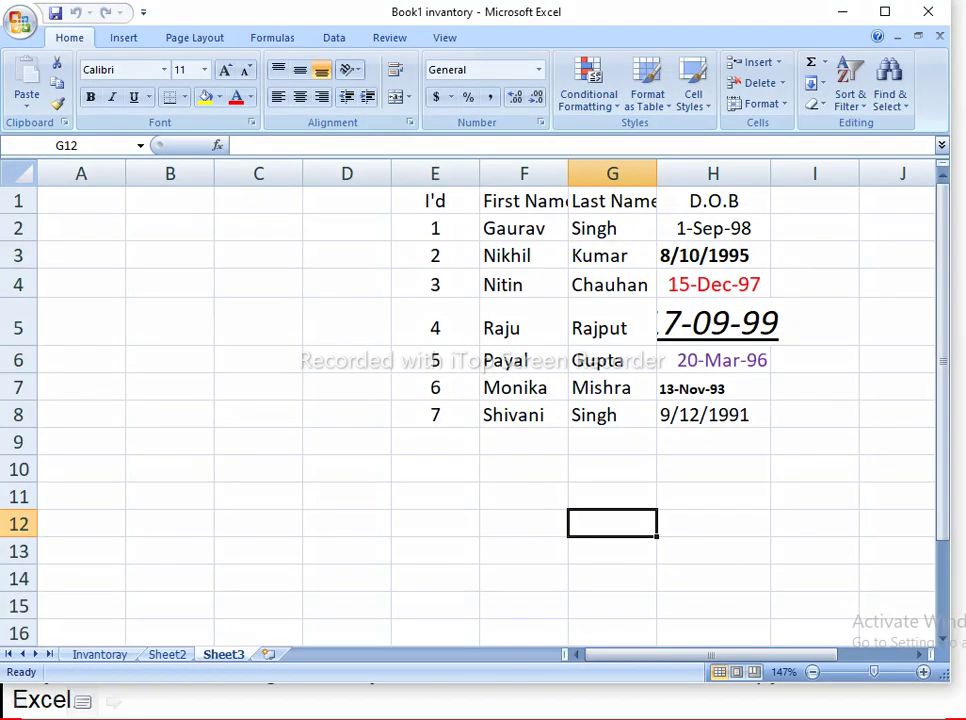
{"action": "left_click_drag", "start_coordinate": [737, 199], "coordinate": [773, 180]}
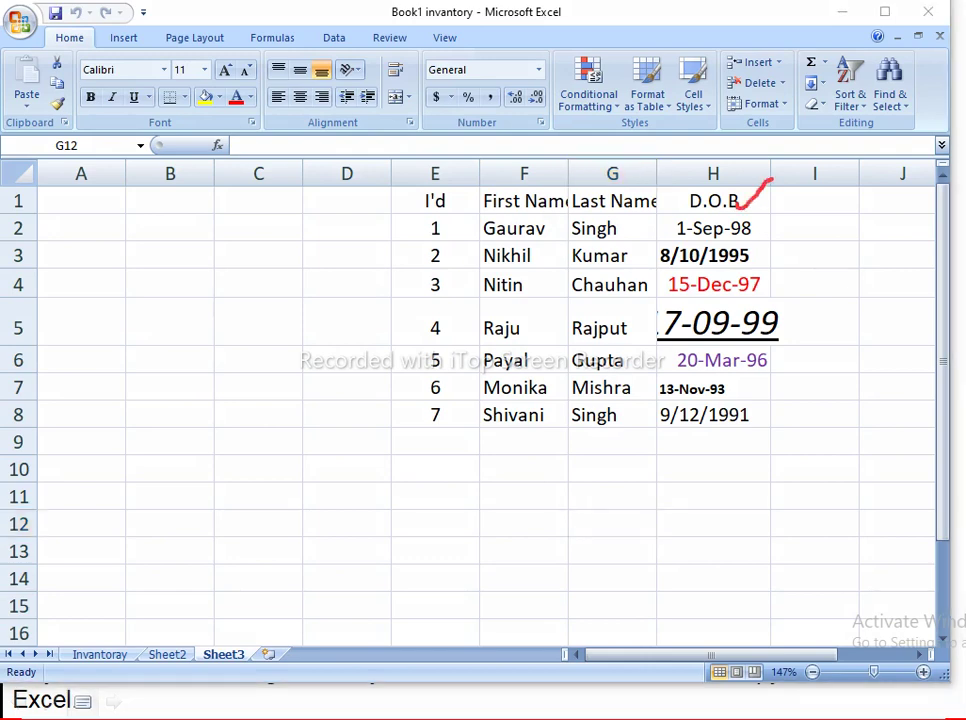
{"action": "mouse_move", "coordinate": [750, 230]}
{"action": "left_mouse_down"}
{"action": "mouse_move", "coordinate": [756, 242]}
{"action": "mouse_move", "coordinate": [815, 204]}
{"action": "left_mouse_up"}
{"action": "mouse_move", "coordinate": [668, 250]}
{"action": "left_mouse_down"}
{"action": "mouse_move", "coordinate": [668, 218]}
{"action": "mouse_move", "coordinate": [755, 218]}
{"action": "mouse_move", "coordinate": [772, 248]}
{"action": "mouse_move", "coordinate": [680, 255]}
{"action": "left_mouse_up"}
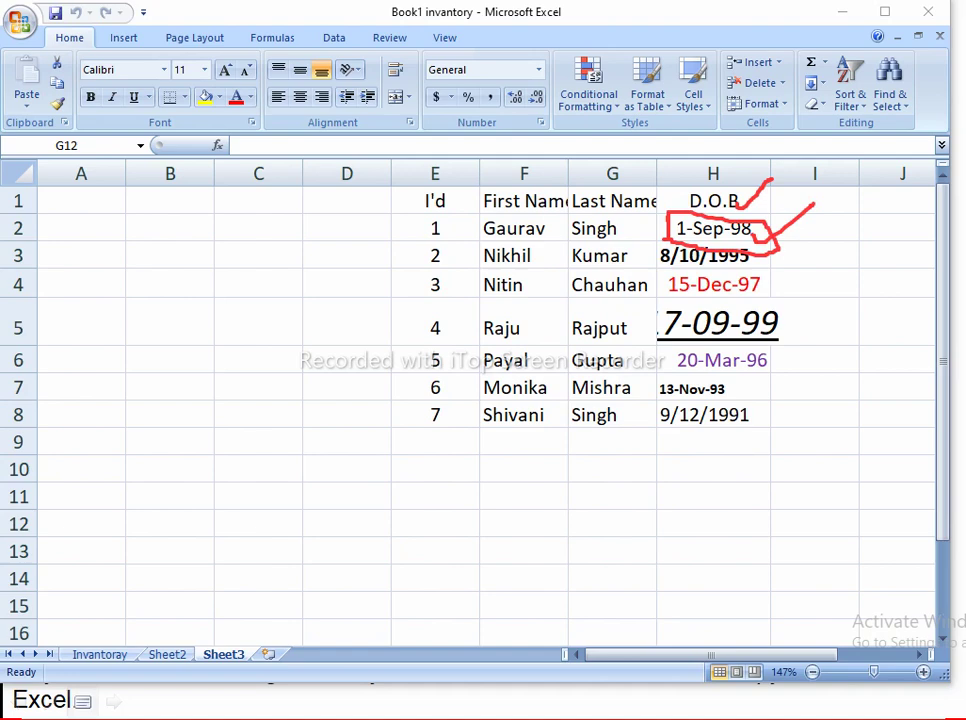
{"action": "key", "text": "Escape"}
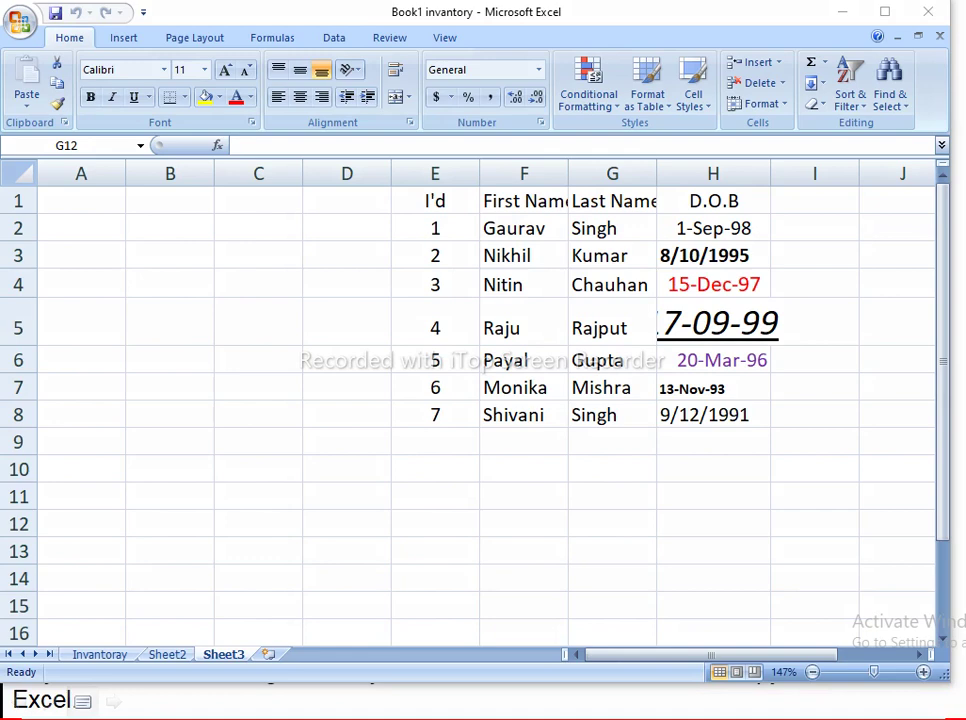
{"action": "mouse_move", "coordinate": [760, 228]}
{"action": "left_mouse_down"}
{"action": "mouse_move", "coordinate": [796, 230]}
{"action": "mouse_move", "coordinate": [794, 262]}
{"action": "left_mouse_up"}
{"action": "mouse_move", "coordinate": [58, 66]}
{"action": "left_mouse_down"}
{"action": "mouse_move", "coordinate": [45, 80]}
{"action": "mouse_move", "coordinate": [70, 130]}
{"action": "mouse_move", "coordinate": [72, 68]}
{"action": "mouse_move", "coordinate": [66, 112]}
{"action": "left_mouse_up"}
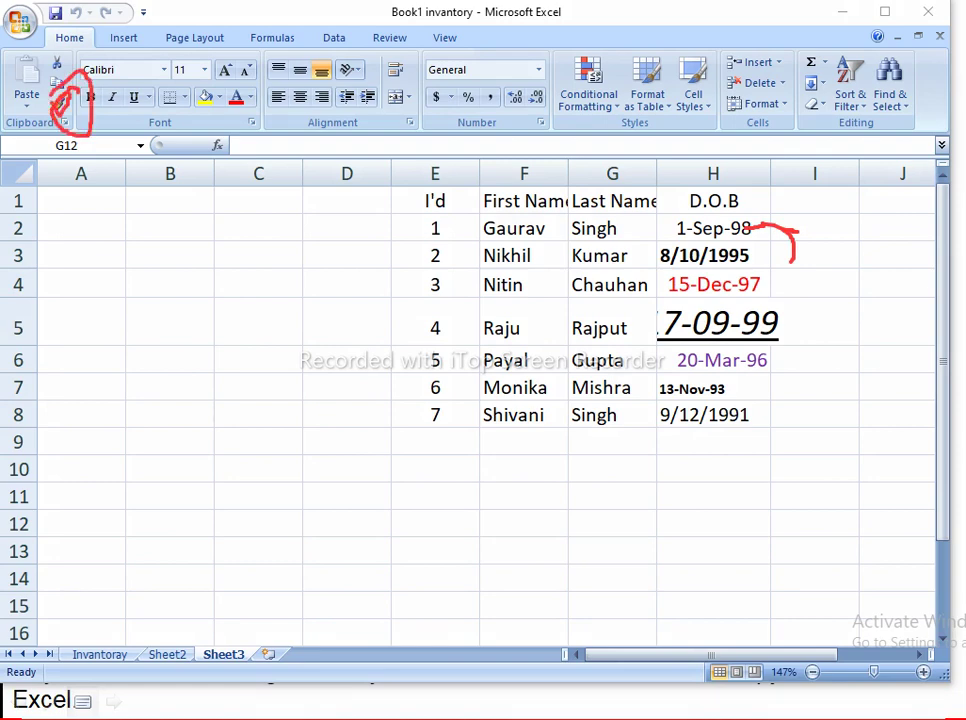
{"action": "key", "text": "Escape"}
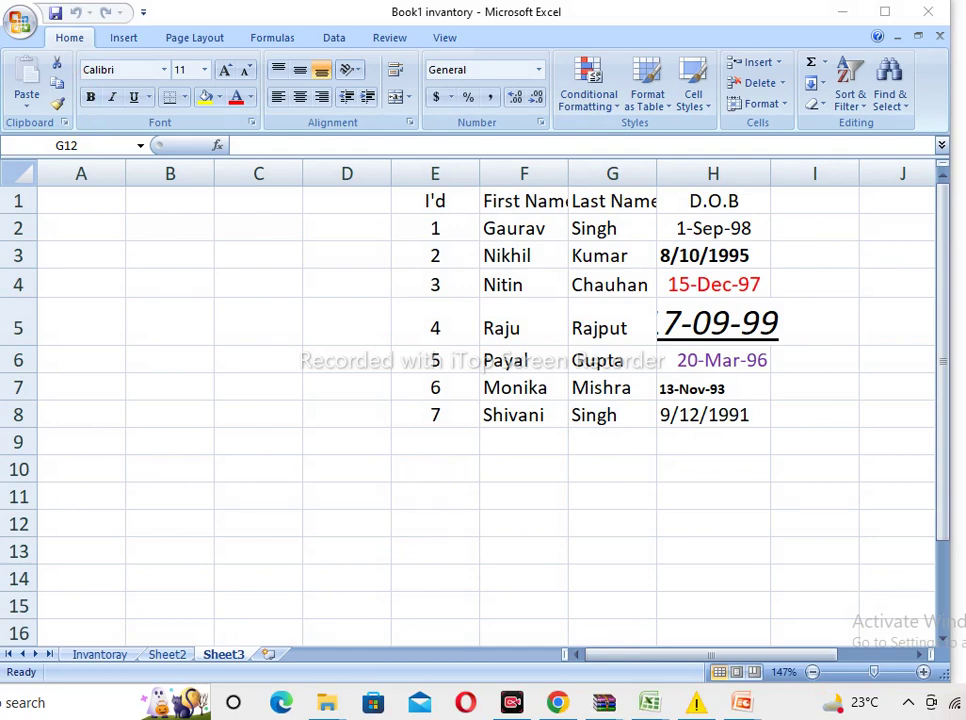
Copy the 1-Sep-98 date format from H2 onto H3 with Format Painter.
{"action": "left_click", "coordinate": [612, 523]}
{"action": "left_click", "coordinate": [713, 228]}
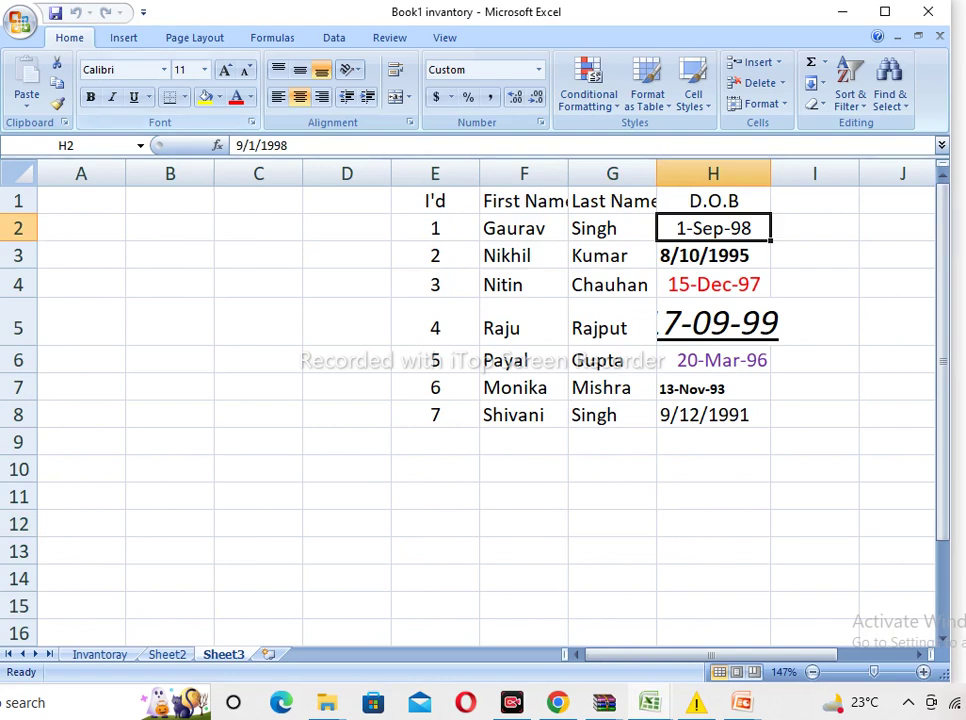
{"action": "left_click", "coordinate": [57, 103]}
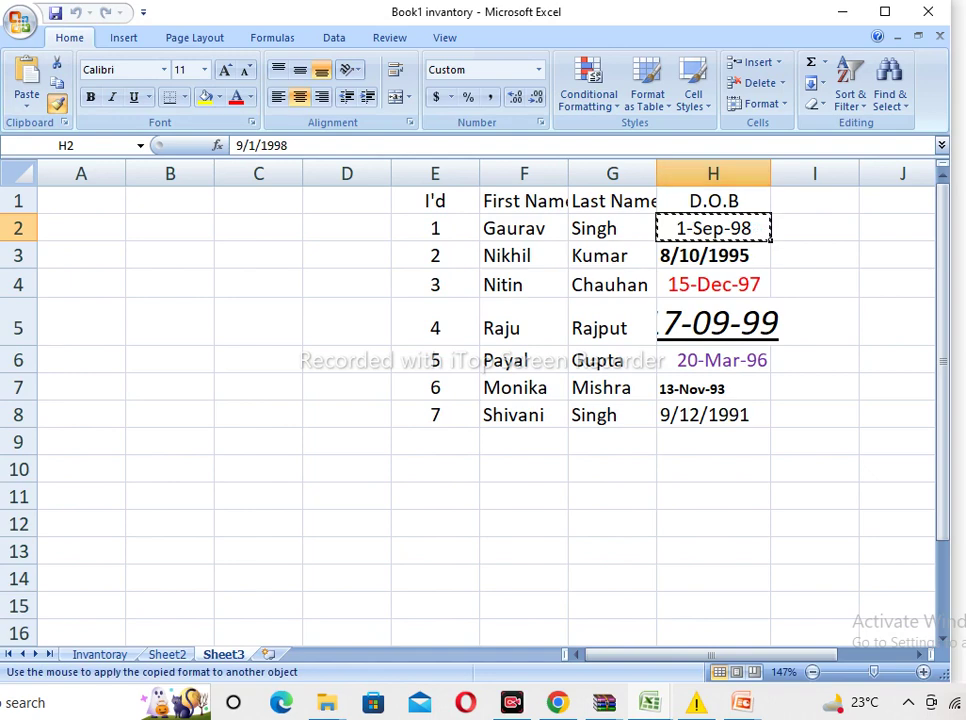
{"action": "left_click", "coordinate": [713, 256]}
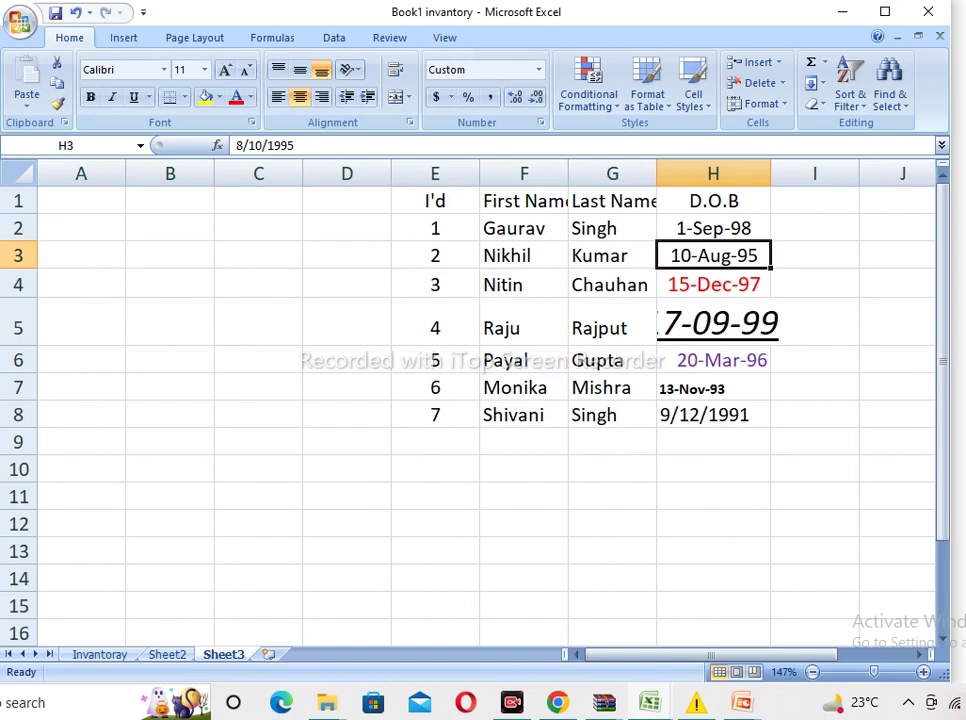
Paint H2's date format onto the entire D.O.B column H.
{"action": "left_click", "coordinate": [713, 228]}
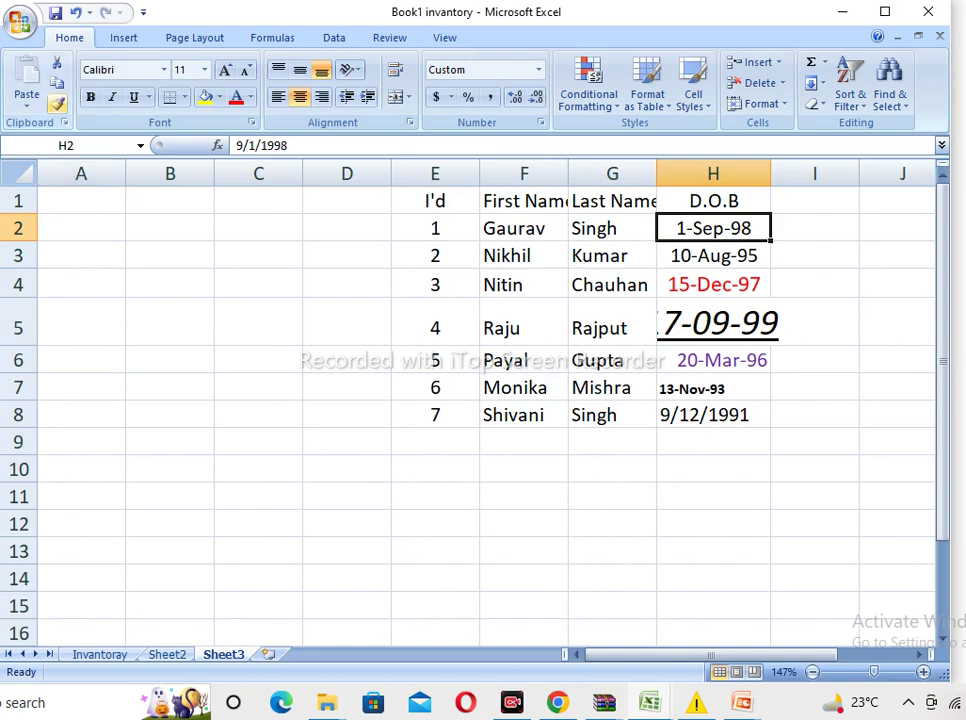
{"action": "left_click", "coordinate": [57, 103]}
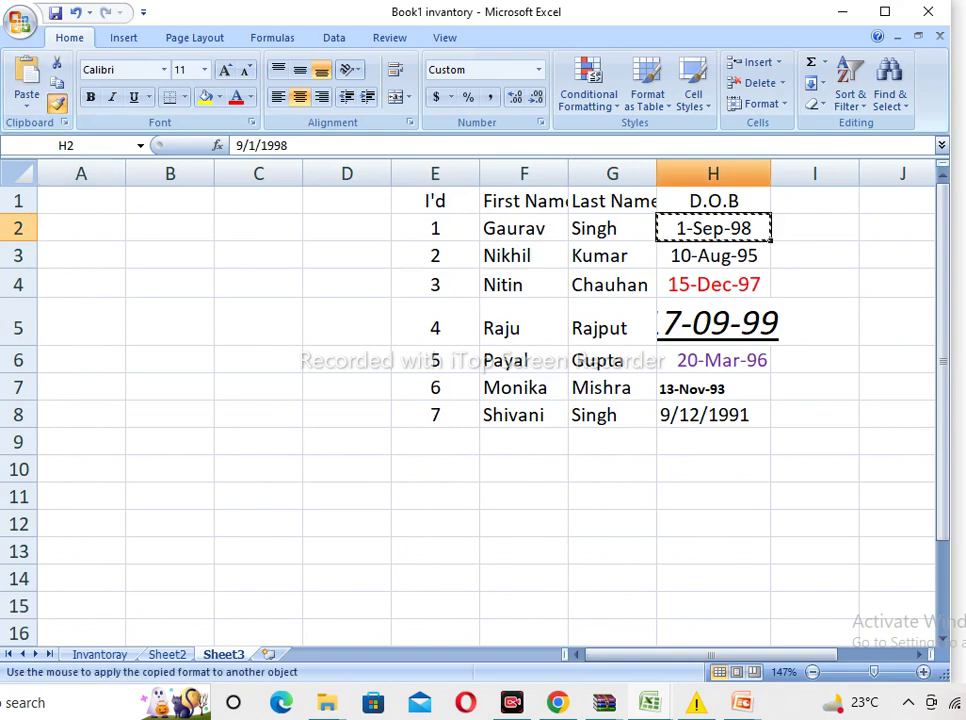
{"action": "left_click", "coordinate": [713, 173]}
{"action": "left_click", "coordinate": [612, 473]}
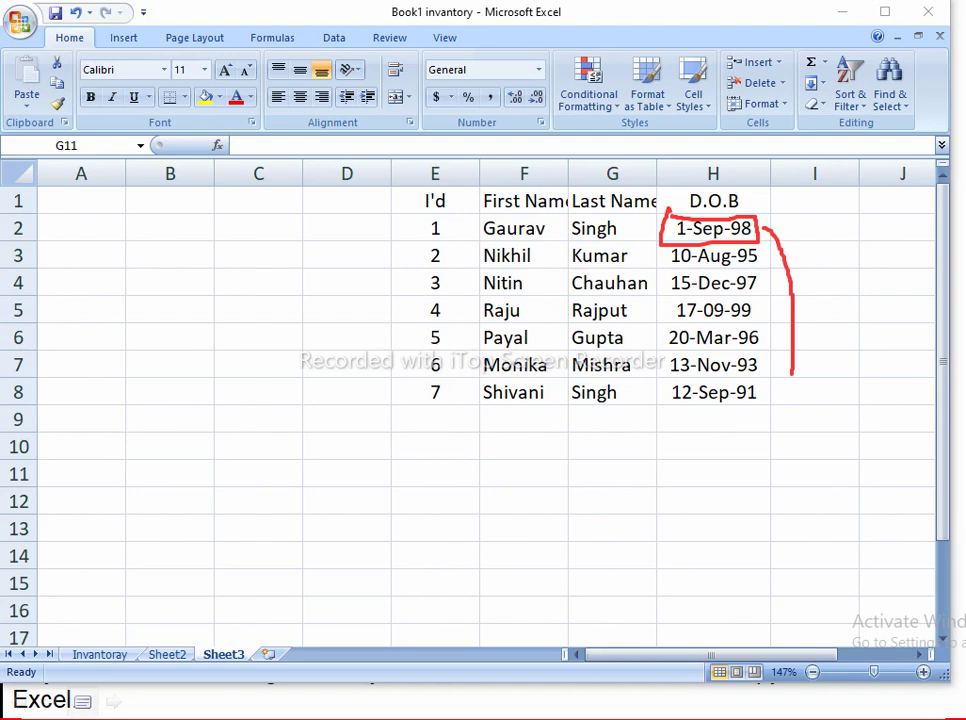
{"action": "key", "text": "Escape"}
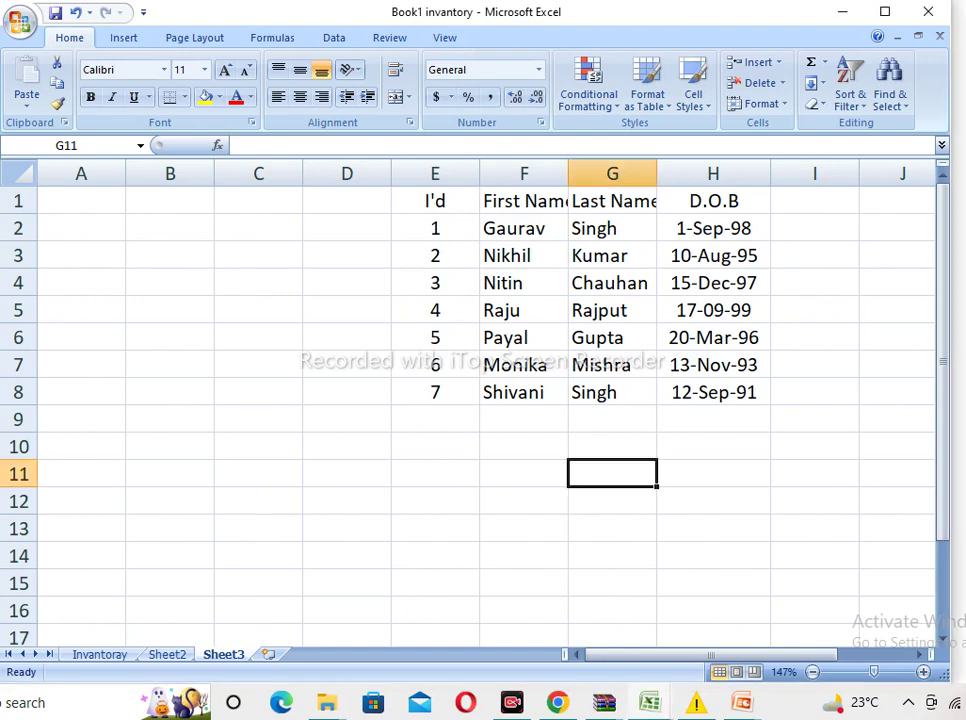
{"action": "left_click", "coordinate": [612, 201]}
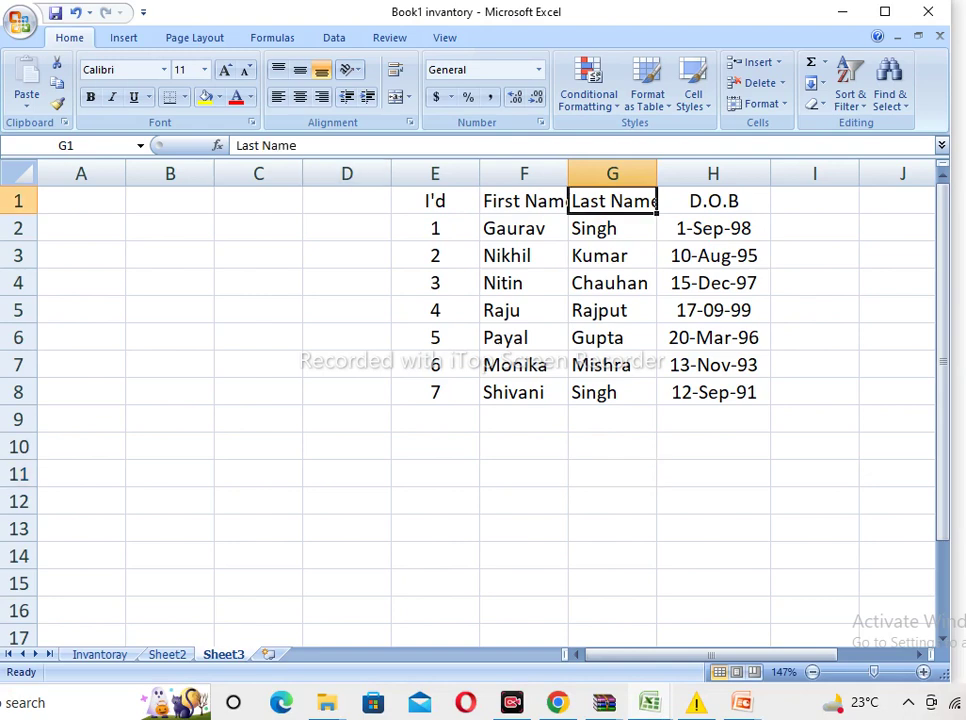
Fill the Last Name heading in G1 yellow and pick up its format.
{"action": "left_click", "coordinate": [205, 96]}
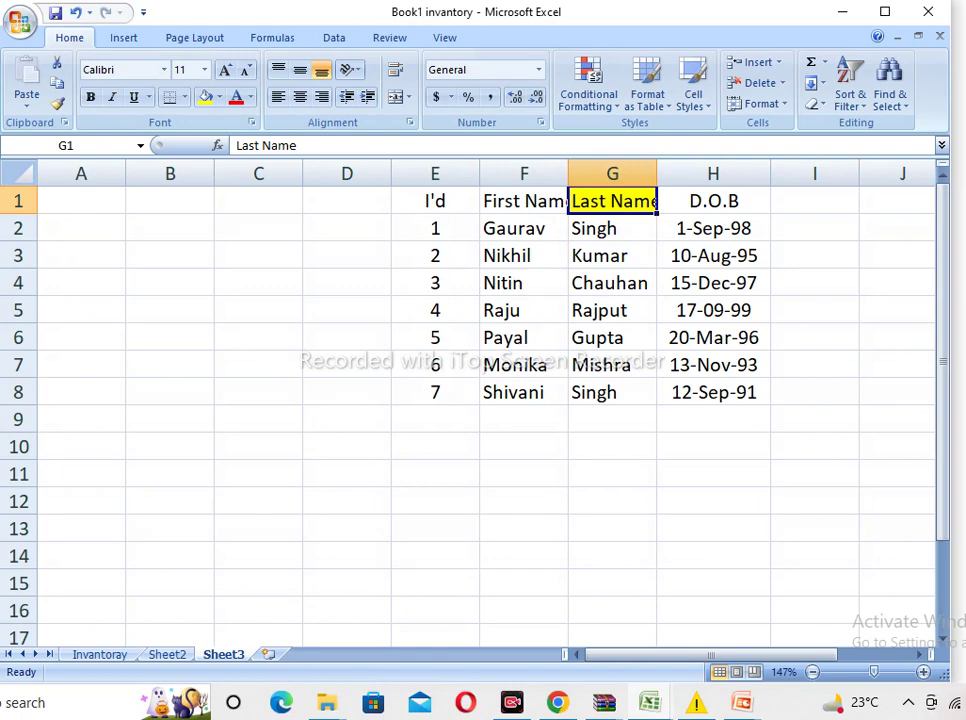
{"action": "left_click", "coordinate": [57, 103]}
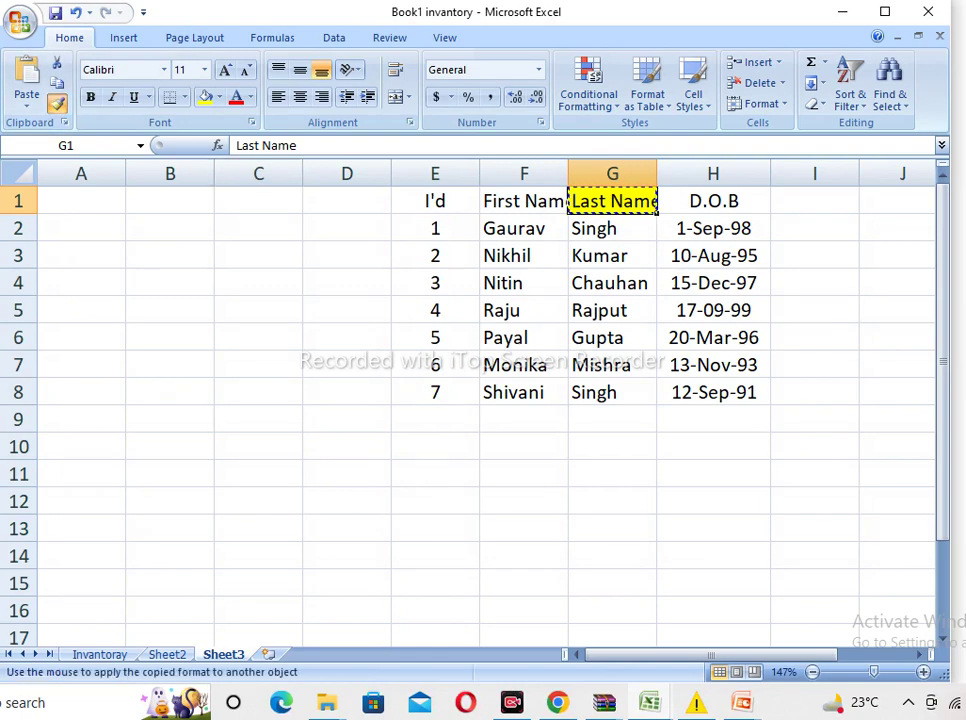
Paint yellow onto the I'd heading, undo both yellow fills, then select E2:H2.
{"action": "left_click", "coordinate": [435, 201]}
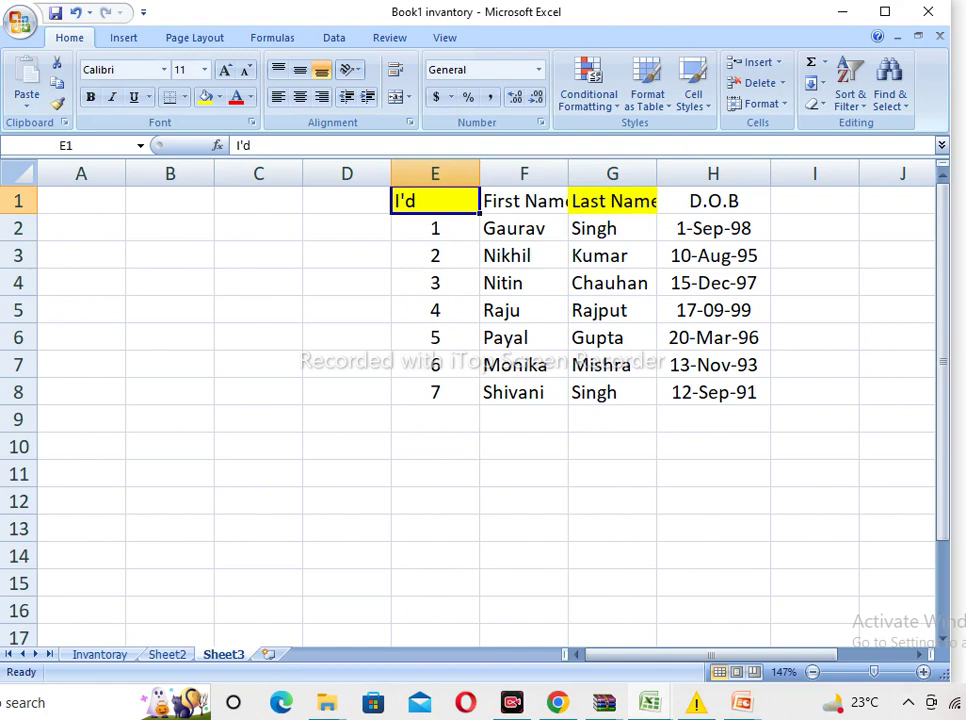
{"action": "key", "text": "ctrl+z"}
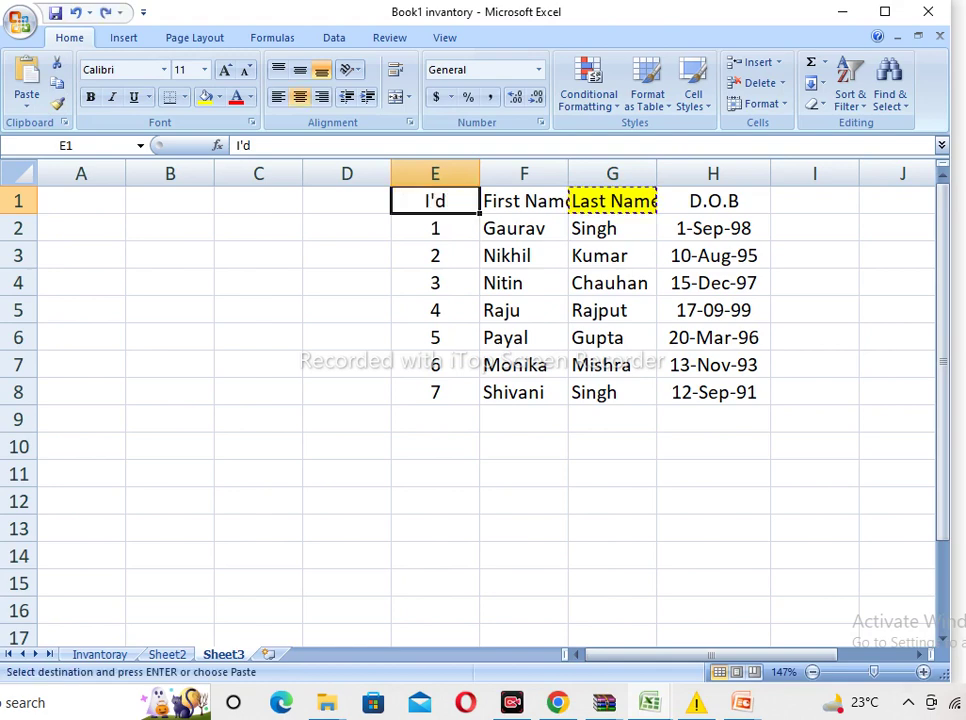
{"action": "key", "text": "ctrl+z"}
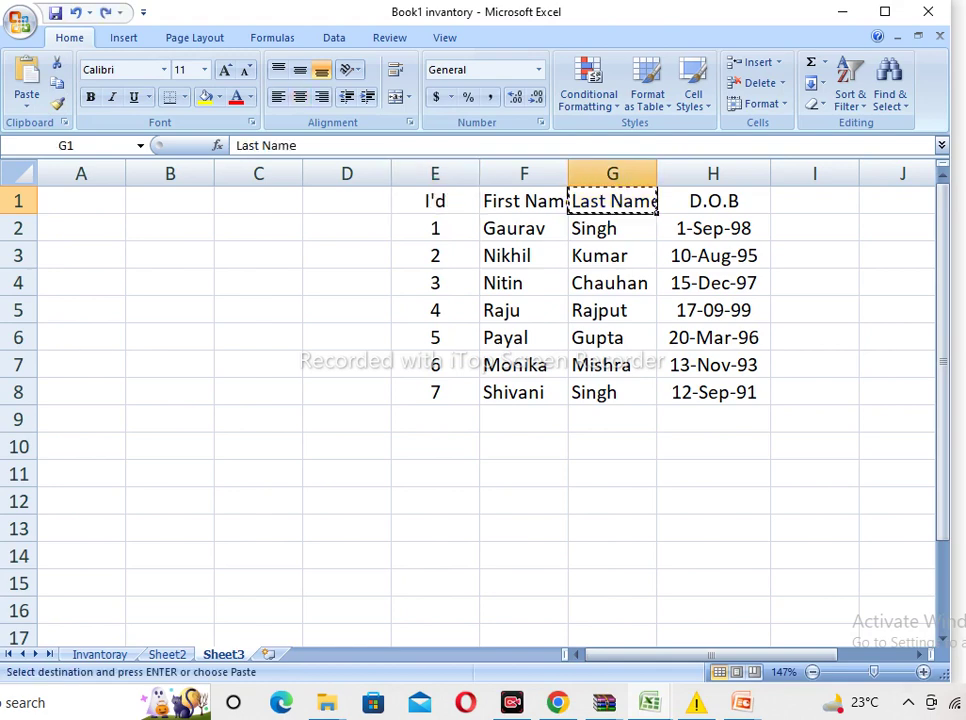
{"action": "key", "text": "Escape"}
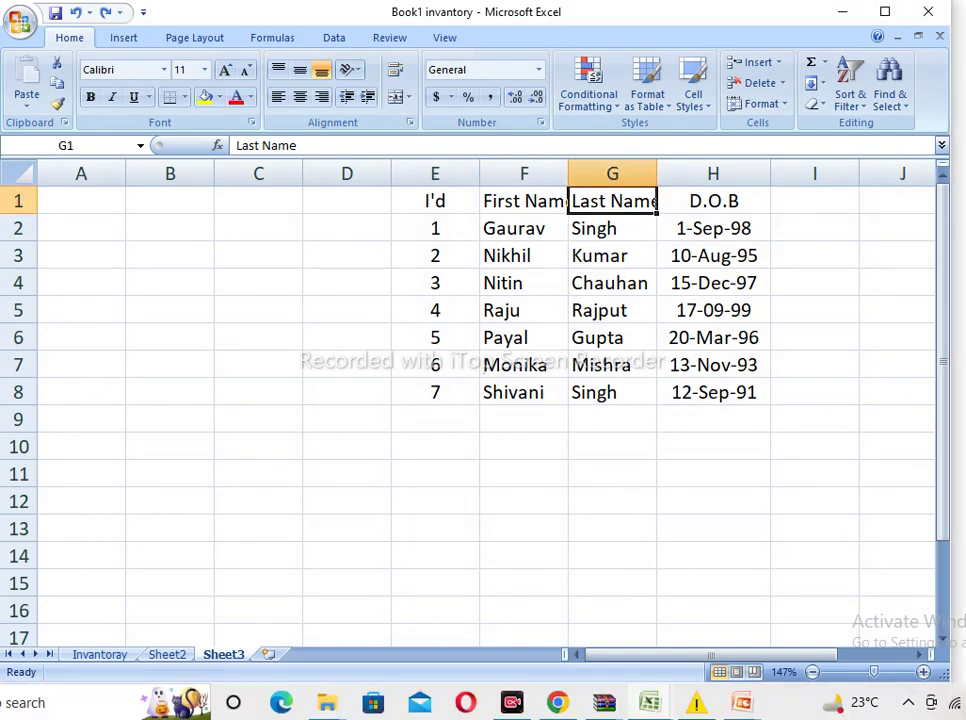
{"action": "left_click_drag", "start_coordinate": [435, 228], "coordinate": [713, 228]}
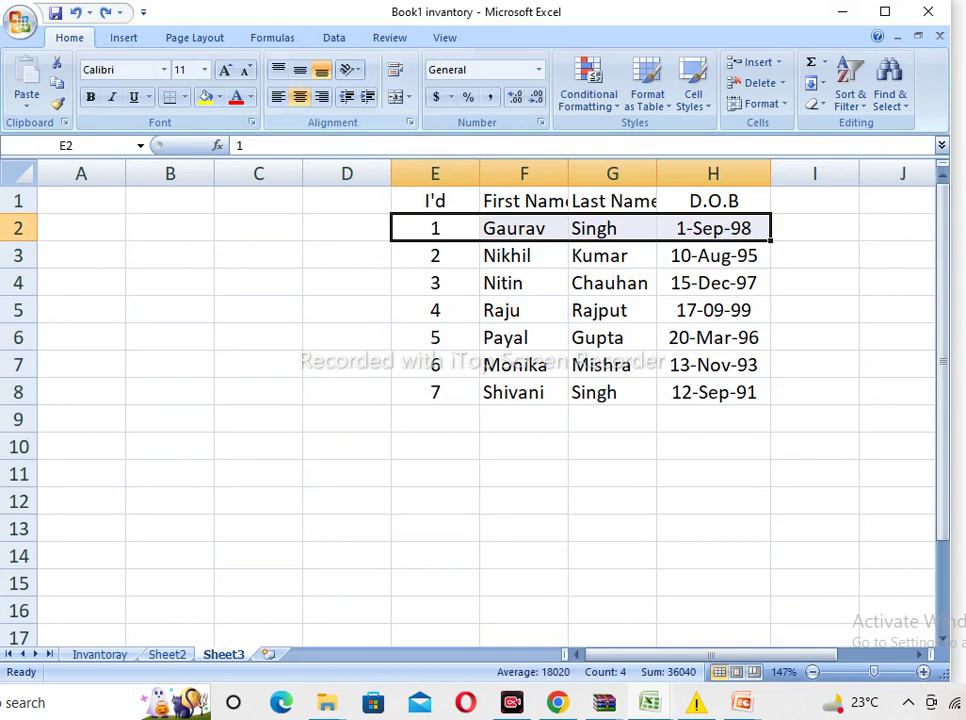
Fill row E2:H2 blue and pick up that row's formatting with Format Painter.
{"action": "left_click", "coordinate": [219, 97]}
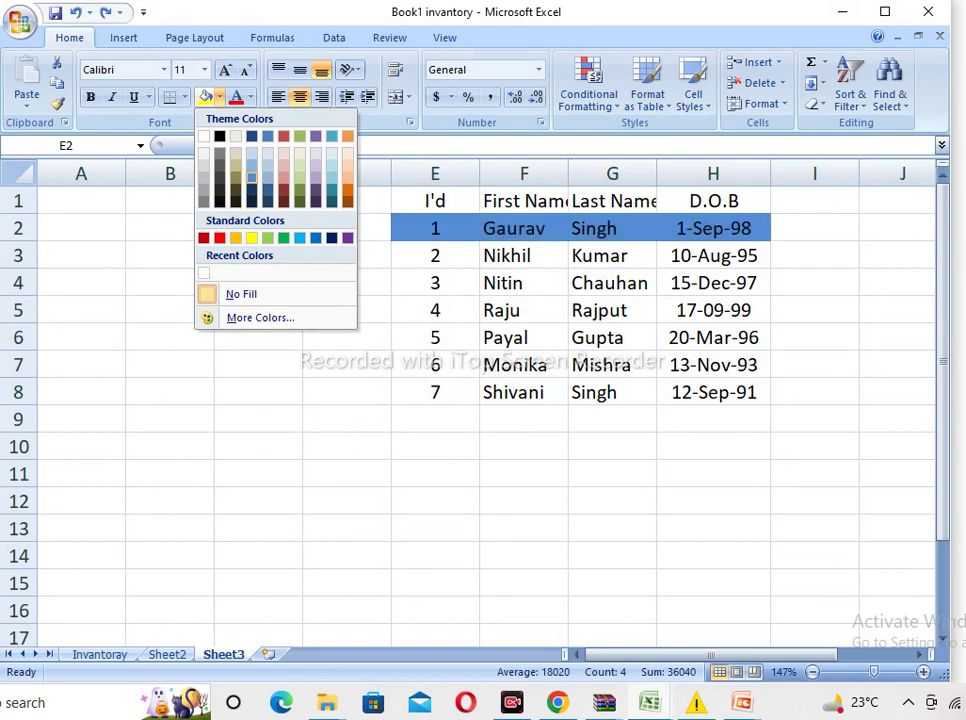
{"action": "key", "text": "Escape"}
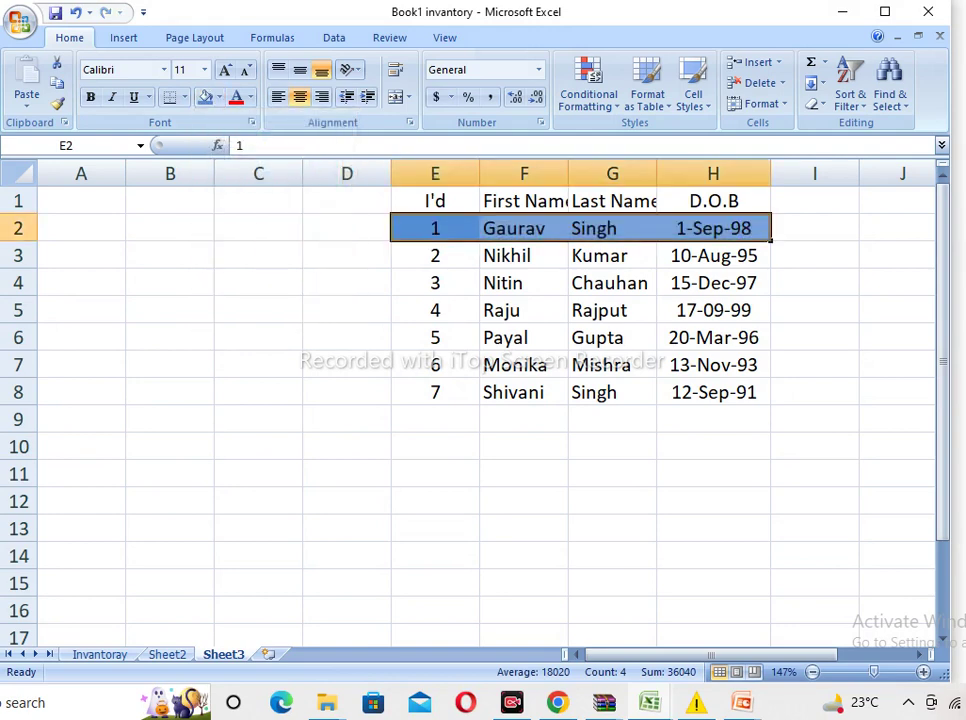
{"action": "left_click", "coordinate": [435, 365]}
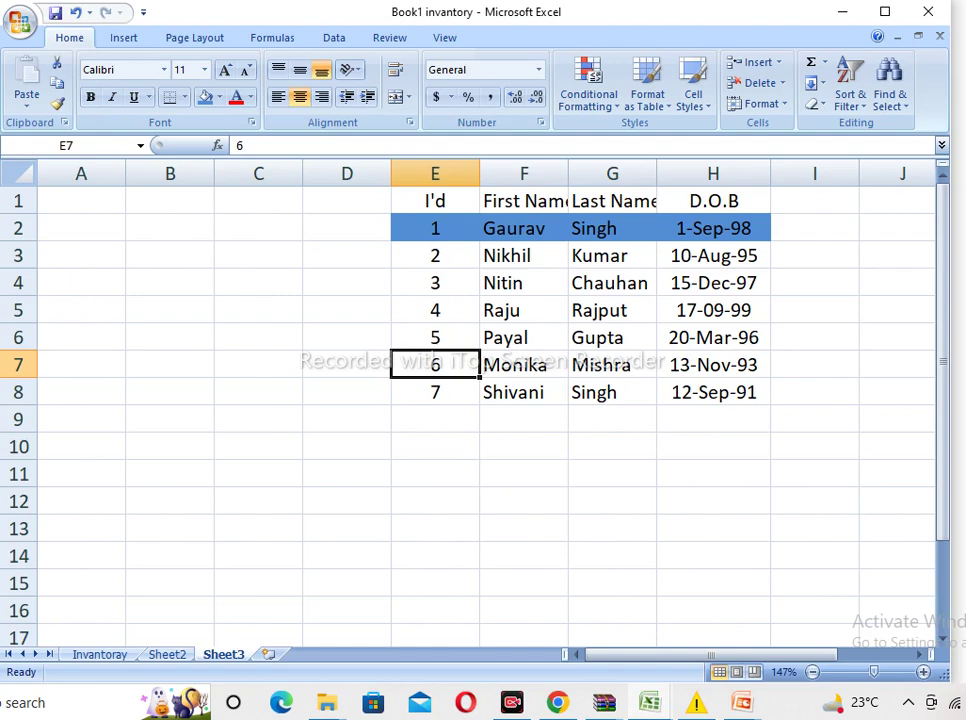
{"action": "left_click_drag", "start_coordinate": [435, 228], "coordinate": [713, 228]}
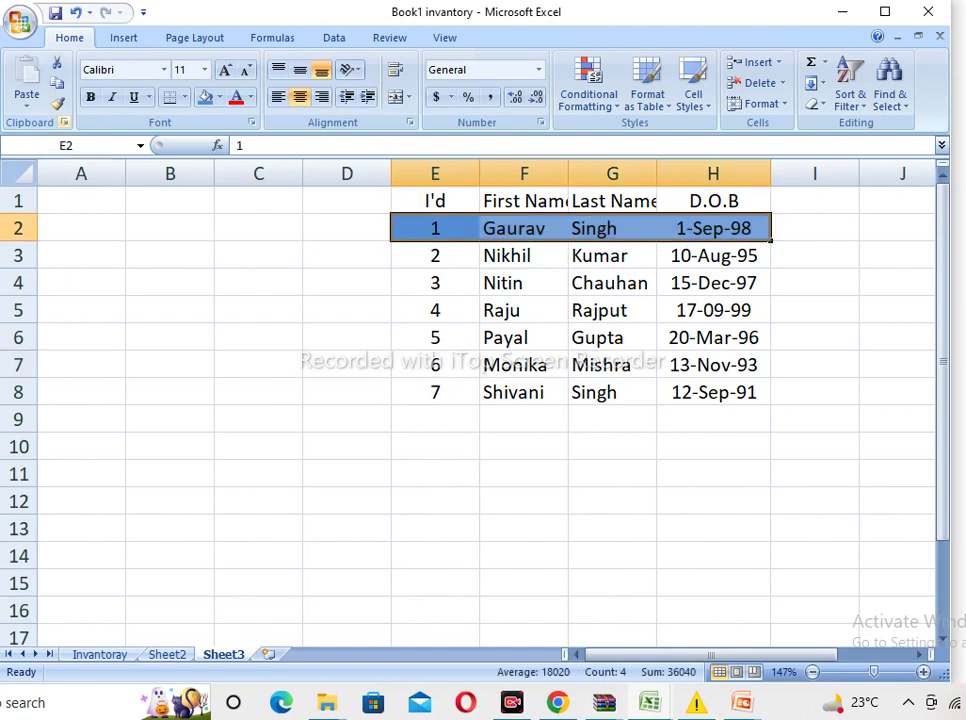
{"action": "left_click", "coordinate": [57, 103]}
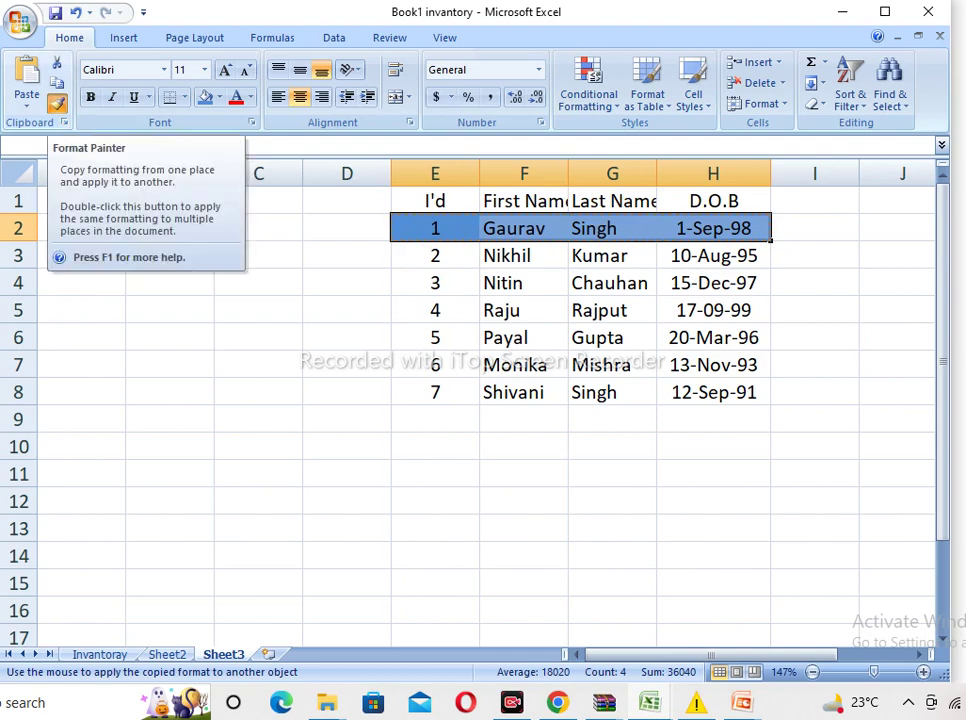
Paint row 2's blue fill onto E4:H4, E6:H6 and E8:H8 with locked Format Painter.
{"action": "left_click", "coordinate": [57, 103]}
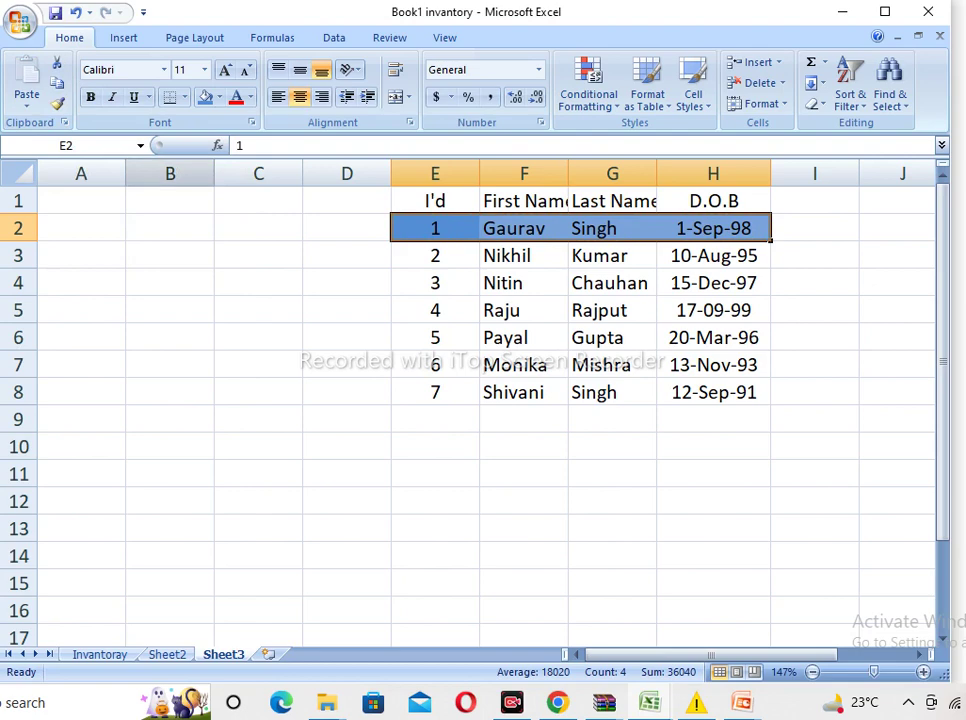
{"action": "left_click", "coordinate": [57, 103]}
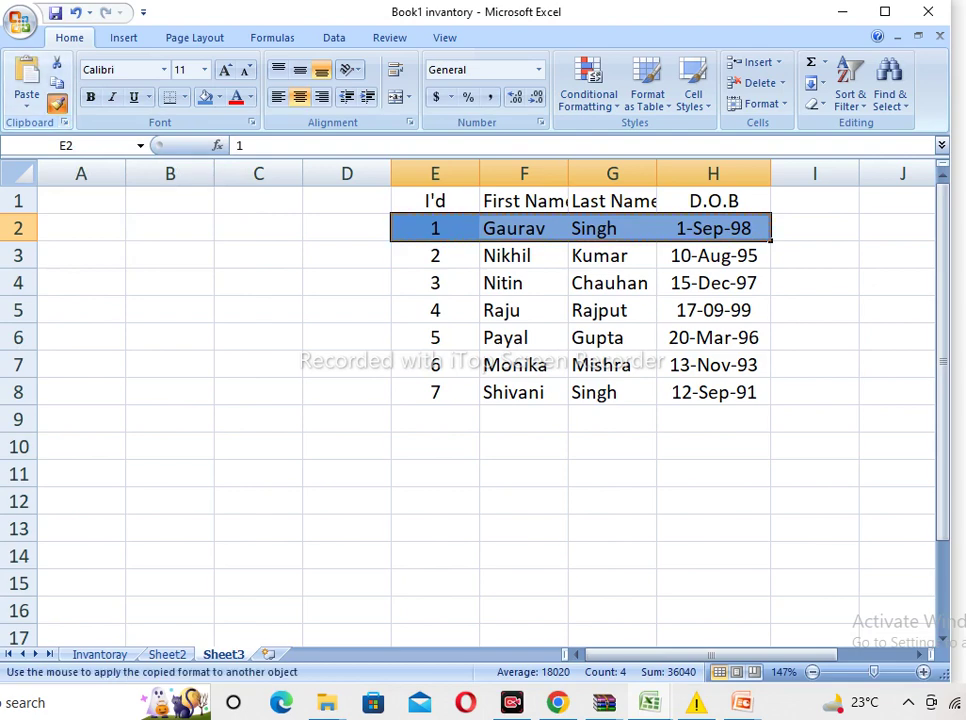
{"action": "left_click_drag", "start_coordinate": [435, 283], "coordinate": [713, 283]}
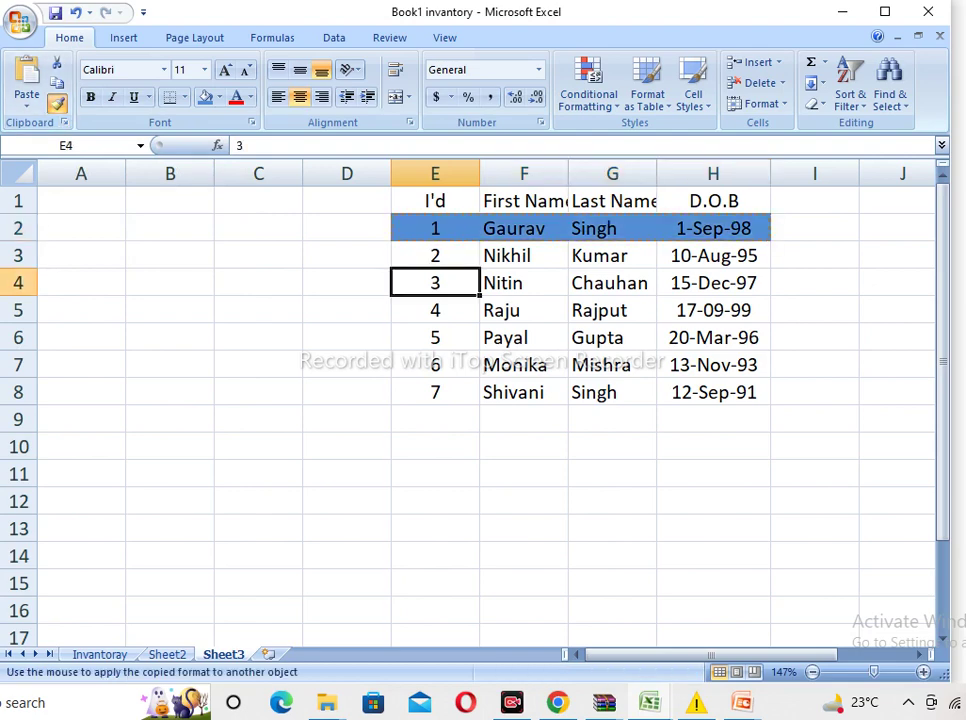
{"action": "left_click_drag", "start_coordinate": [435, 338], "coordinate": [713, 338]}
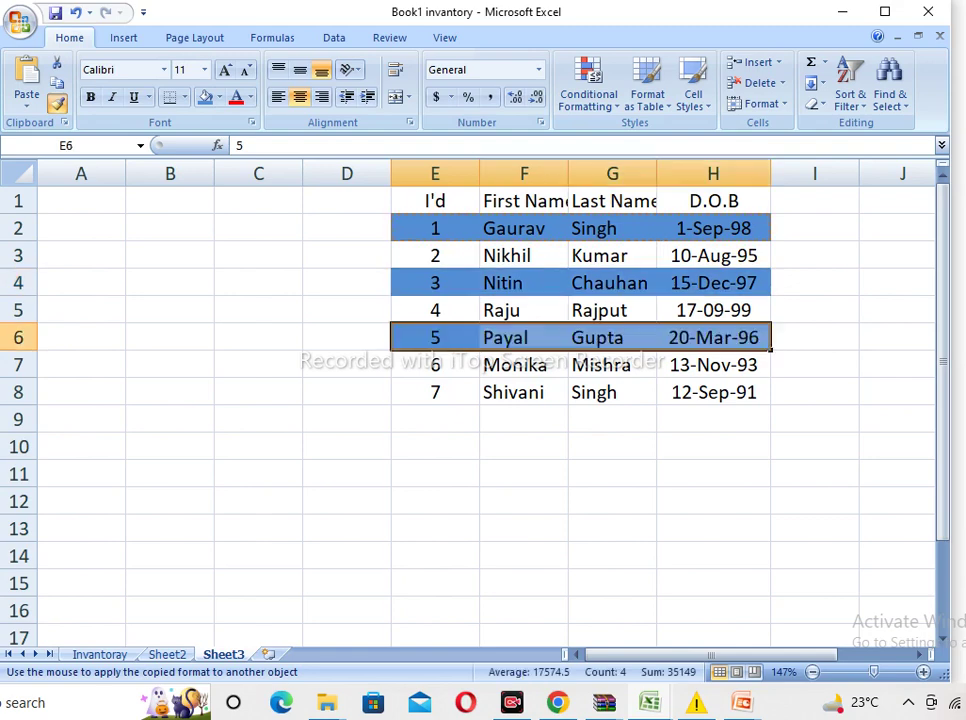
{"action": "left_click_drag", "start_coordinate": [435, 392], "coordinate": [713, 392]}
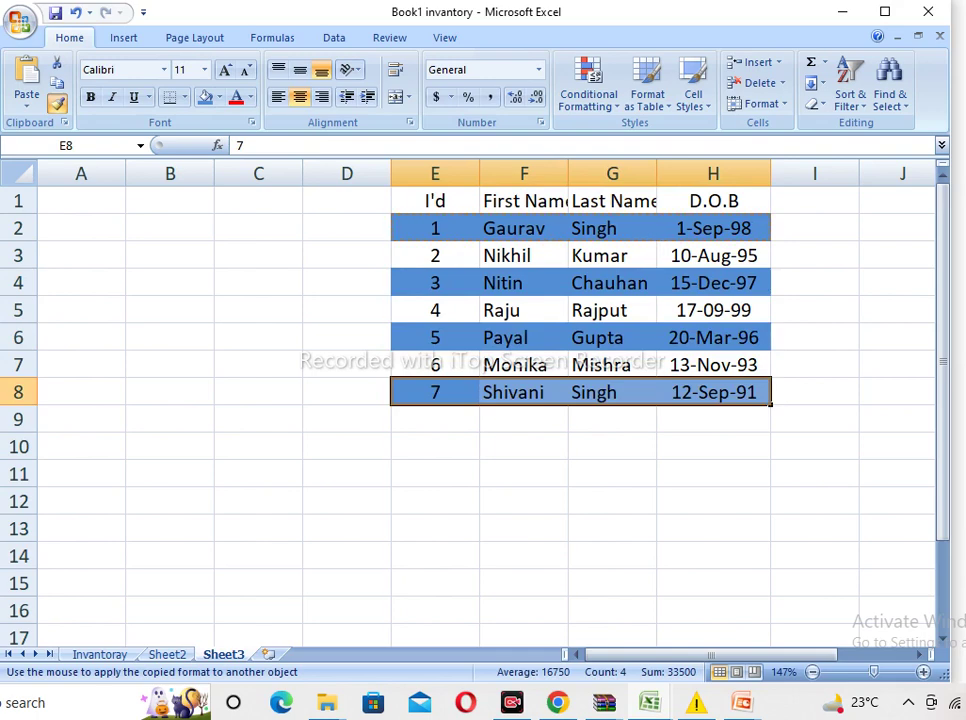
{"action": "key", "text": "Escape"}
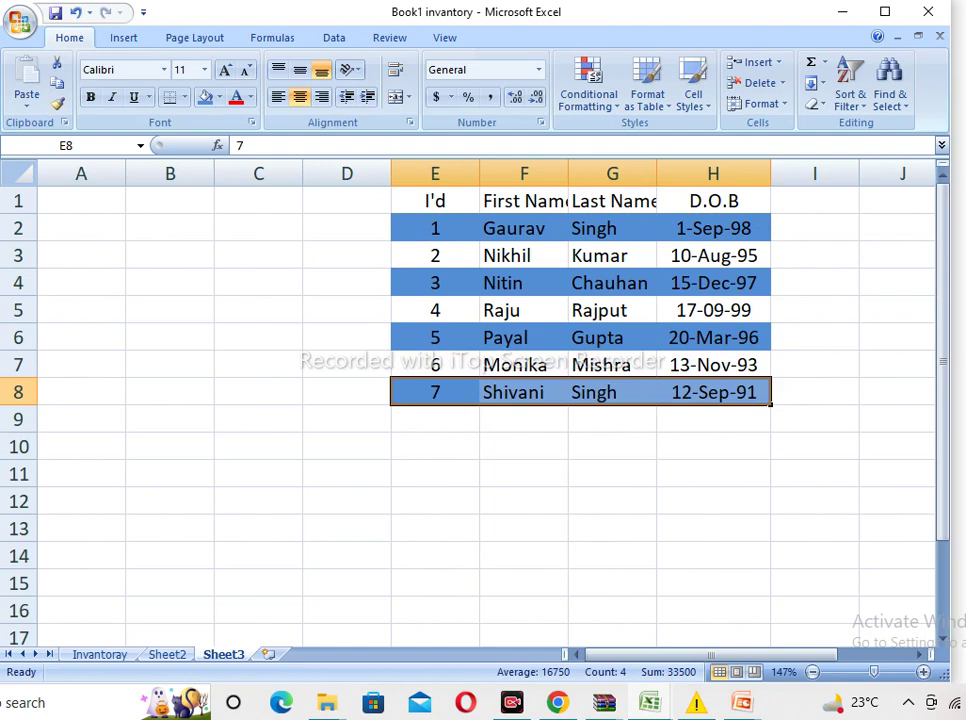